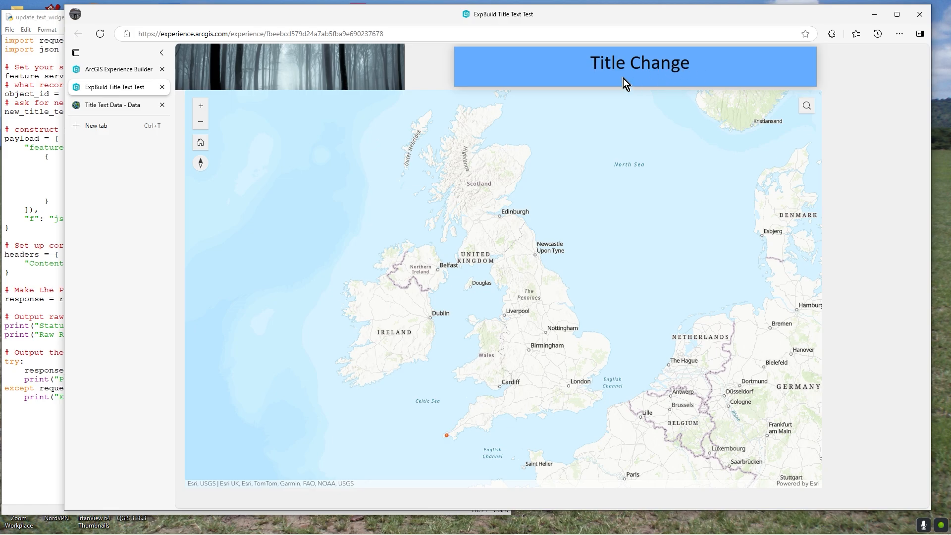
- Examine the published experience's title banner and explore its map around the United Kingdom and Ireland
scroll(614, 248, "down", 2)
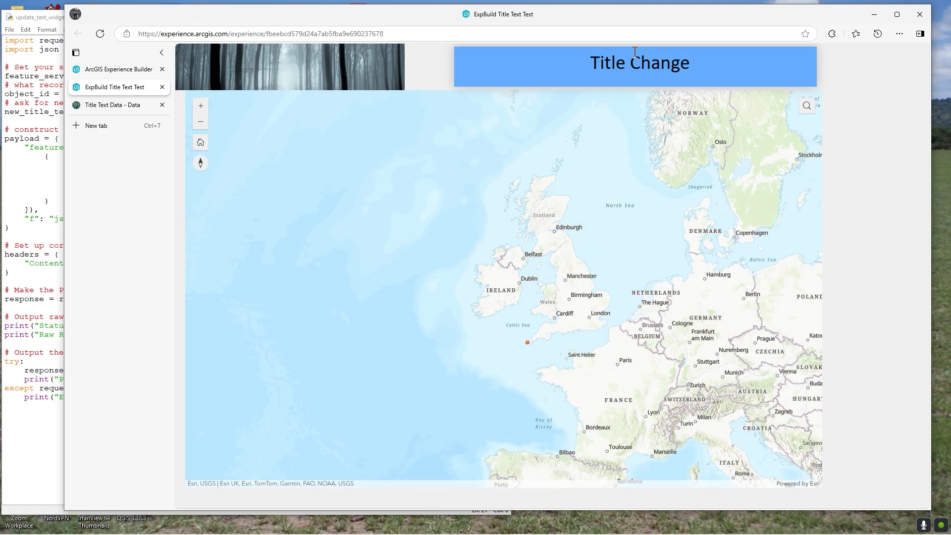
scroll(567, 273, "down", 2)
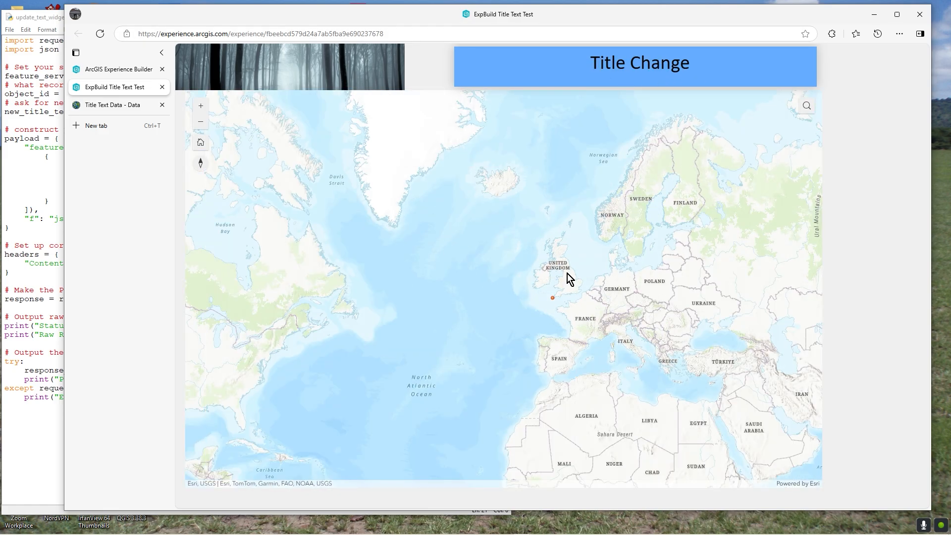
scroll(567, 273, "up", 3)
left_click_drag(587, 310, 585, 230)
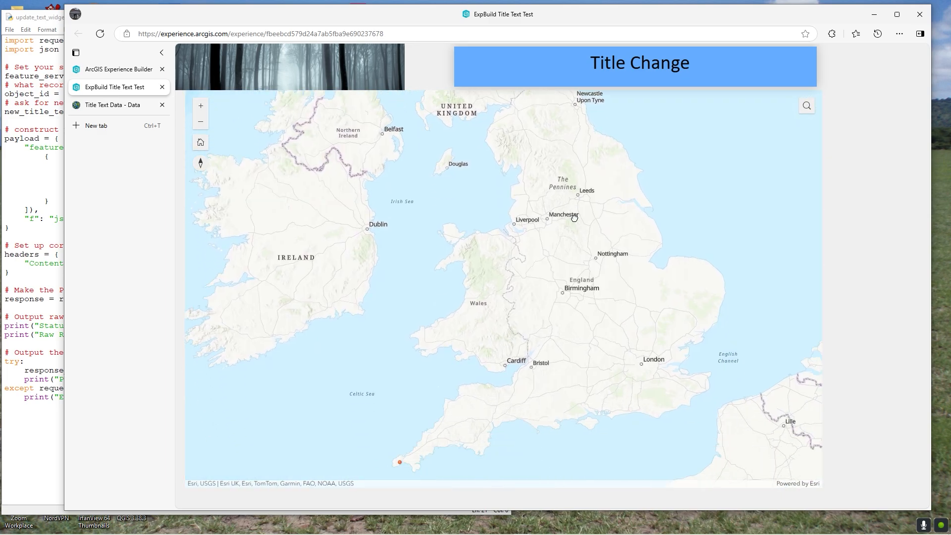
left_click_drag(582, 305, 575, 278)
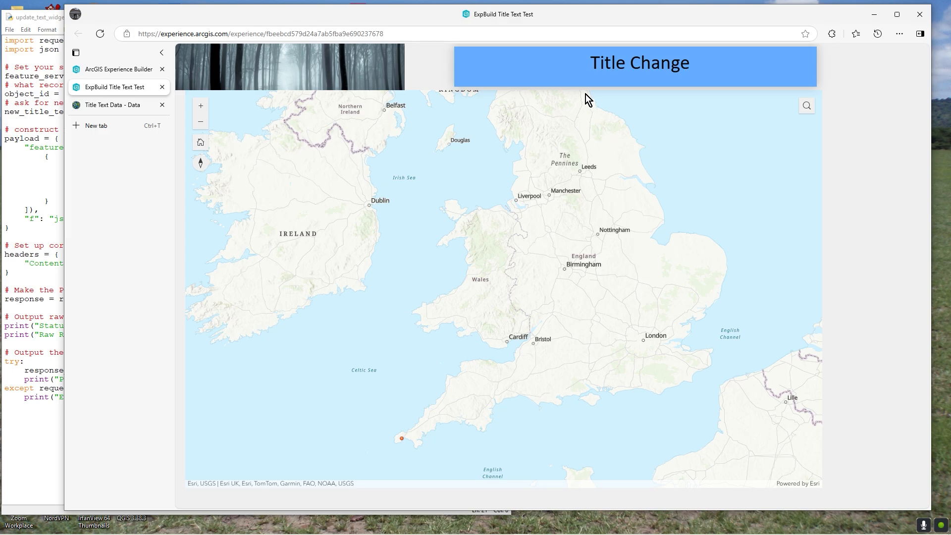
scroll(591, 192, "down", 1)
scroll(593, 193, "up", 1)
left_click_drag(602, 178, 578, 230)
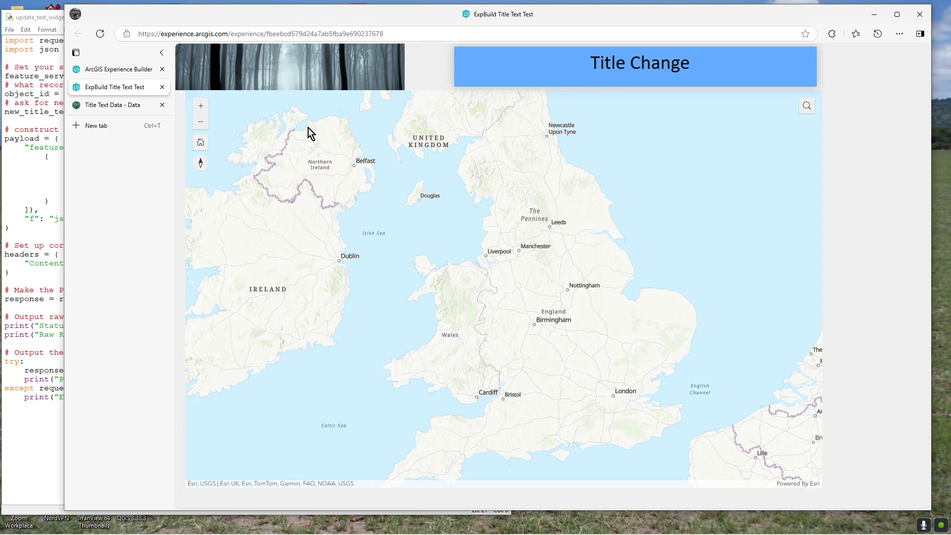
- Switch to IDLE, run update_text_widget.py and enter "My New App Title" as the new title text
left_click(40, 163)
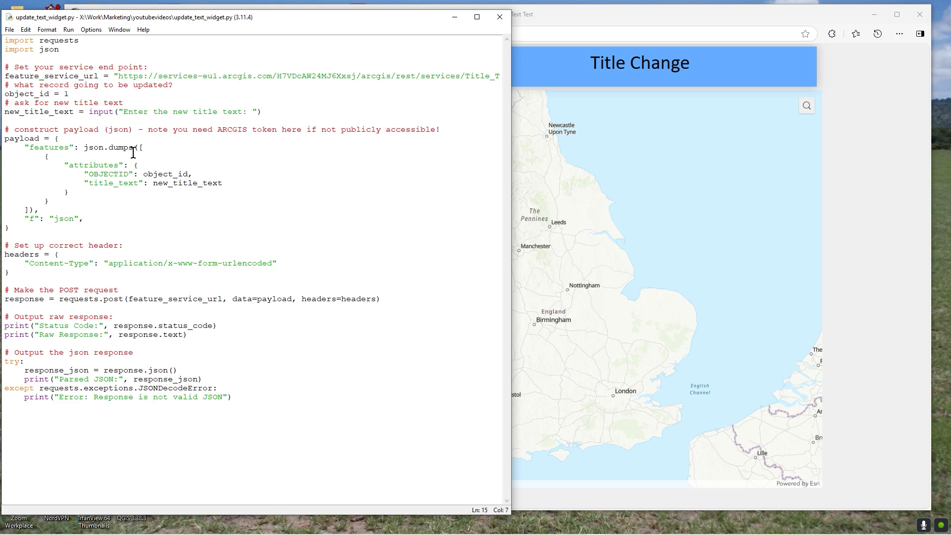
key("F5")
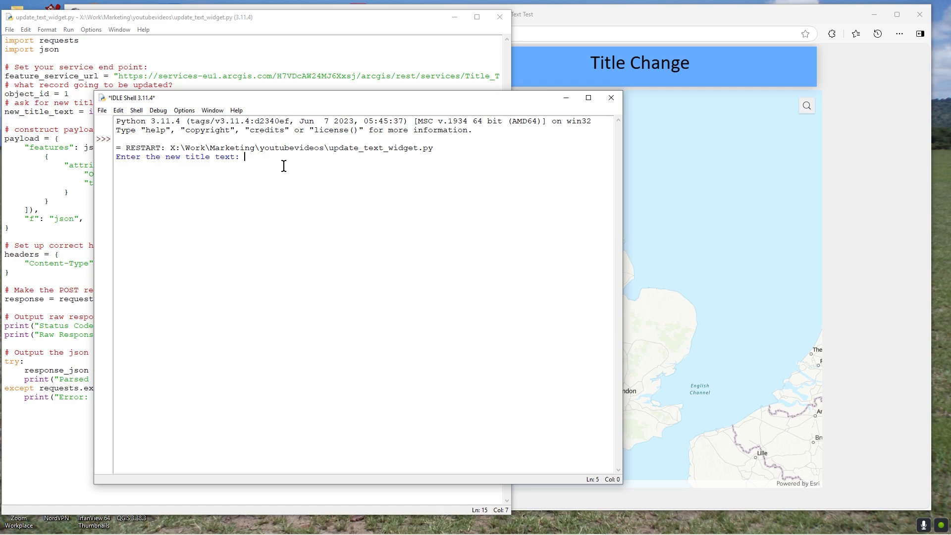
type("My New App Title")
key("Return")
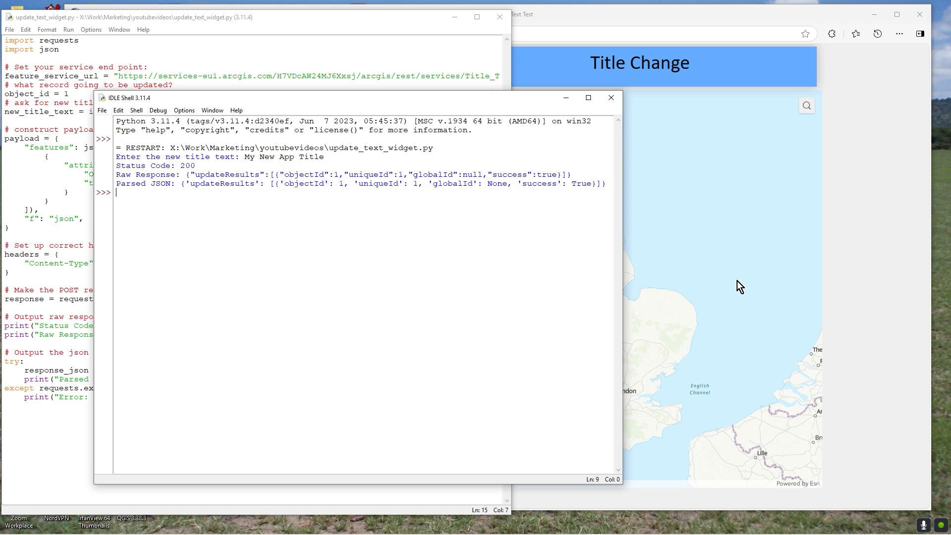
- Return to the published experience in the browser and check its title banner and map
left_click(705, 15)
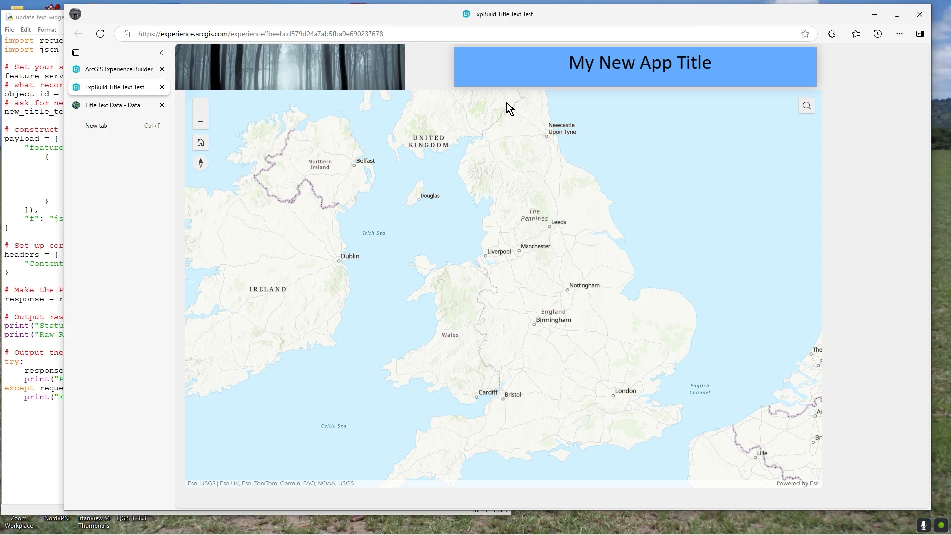
scroll(509, 368, "up", 2)
scroll(572, 301, "down", 2)
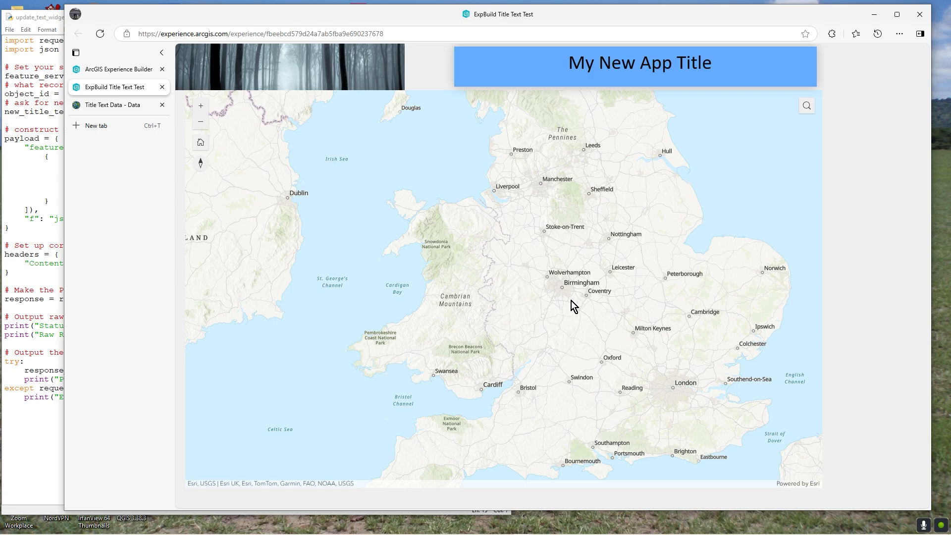
mouse_move(597, 248)
left_mouse_down()
mouse_move(604, 229)
mouse_move(578, 222)
mouse_move(588, 244)
left_mouse_up()
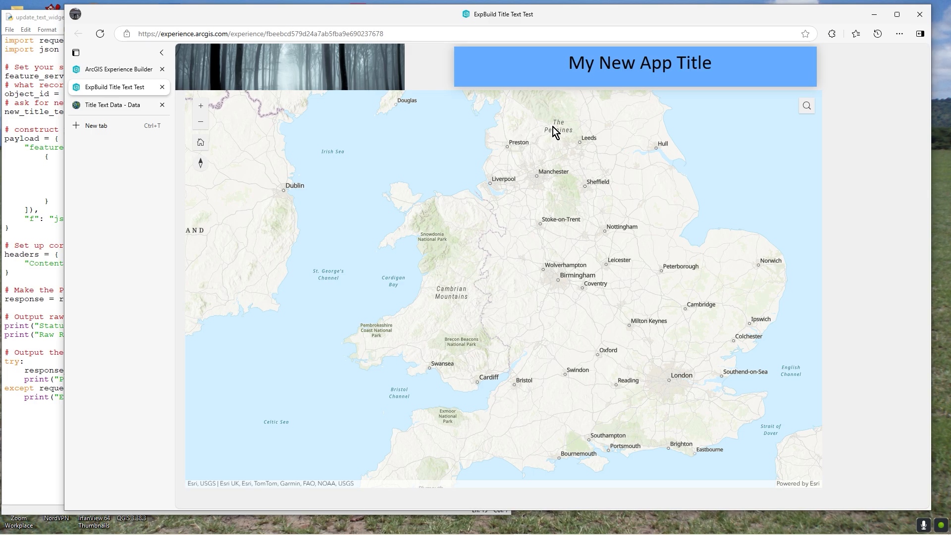
- Switch to ArcGIS Experience Builder and inspect the data connection of the title text widget
left_click(123, 75)
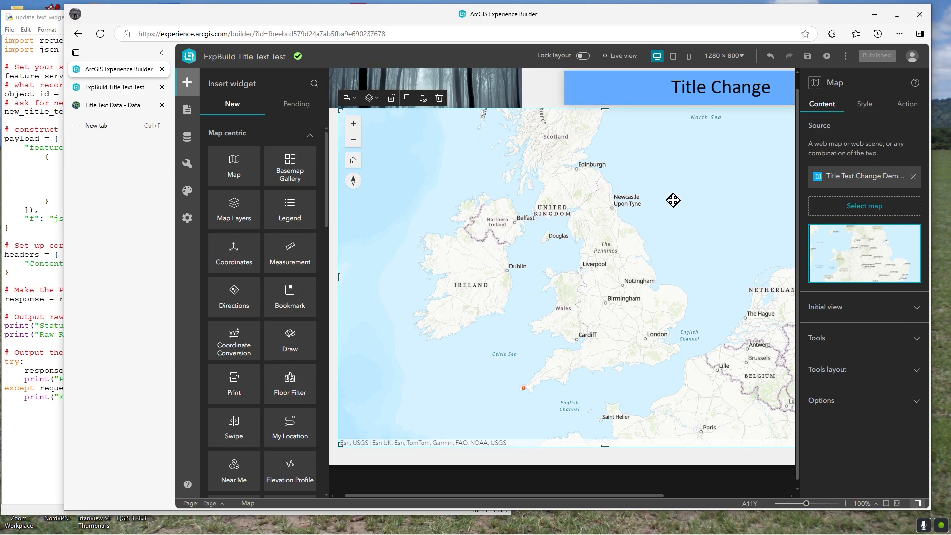
left_click(663, 88)
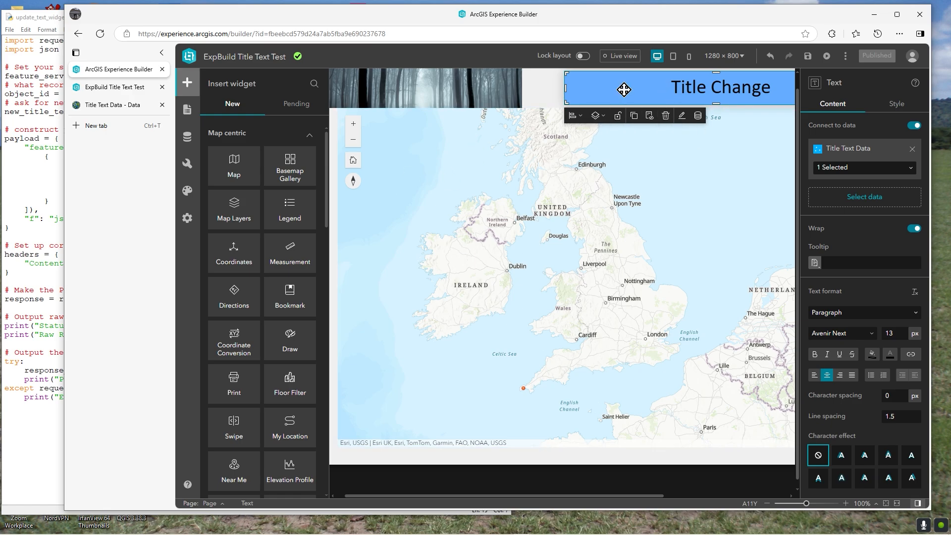
- Add a Text widget onto the map near Ireland and enable its data connection
scroll(267, 341, "down", 10)
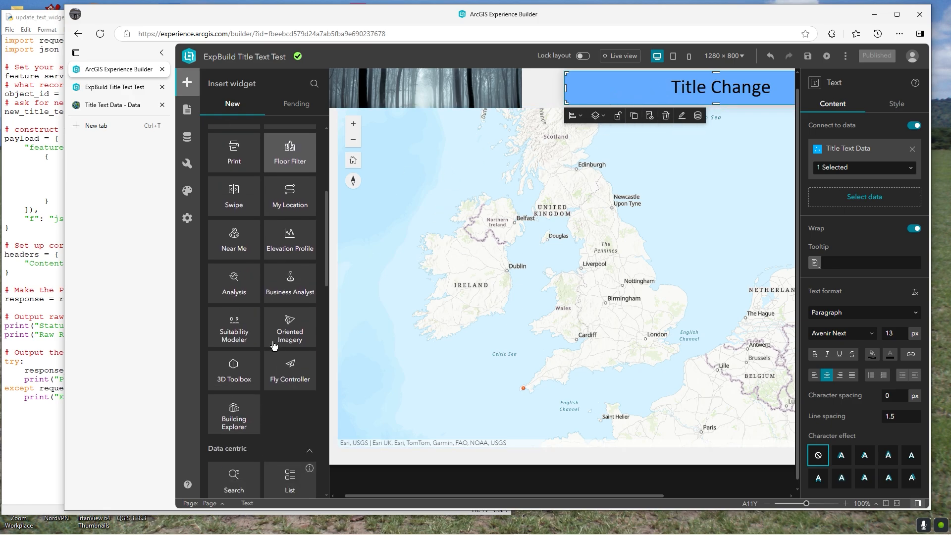
scroll(267, 349, "down", 6)
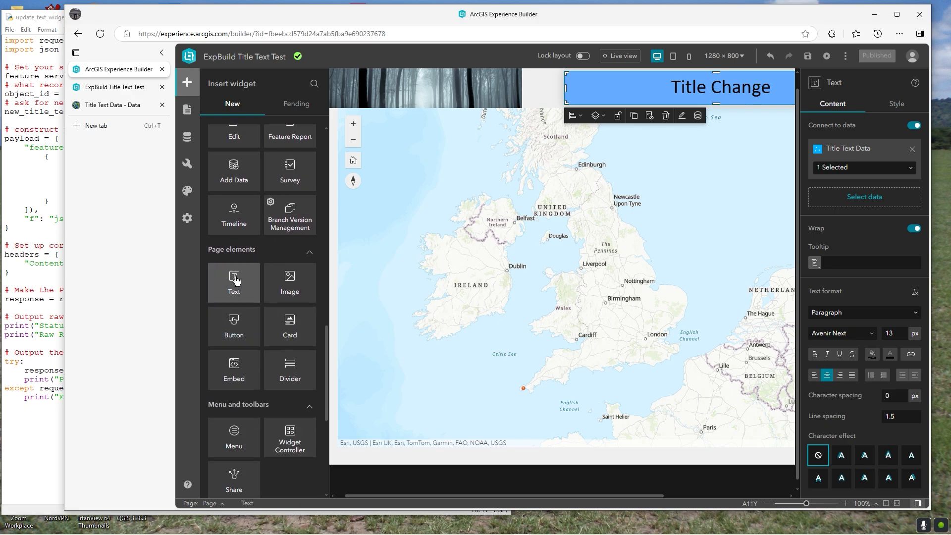
left_click_drag(235, 280, 454, 271)
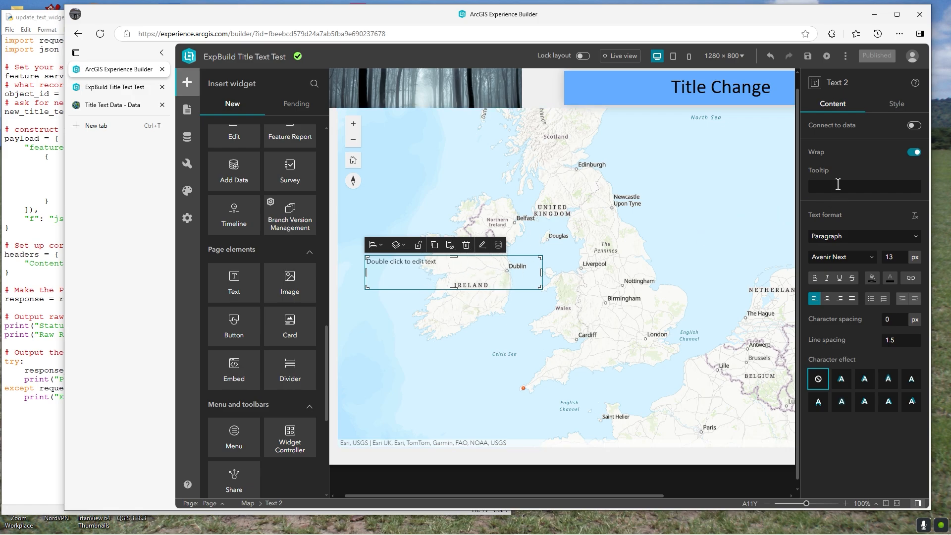
left_click(915, 127)
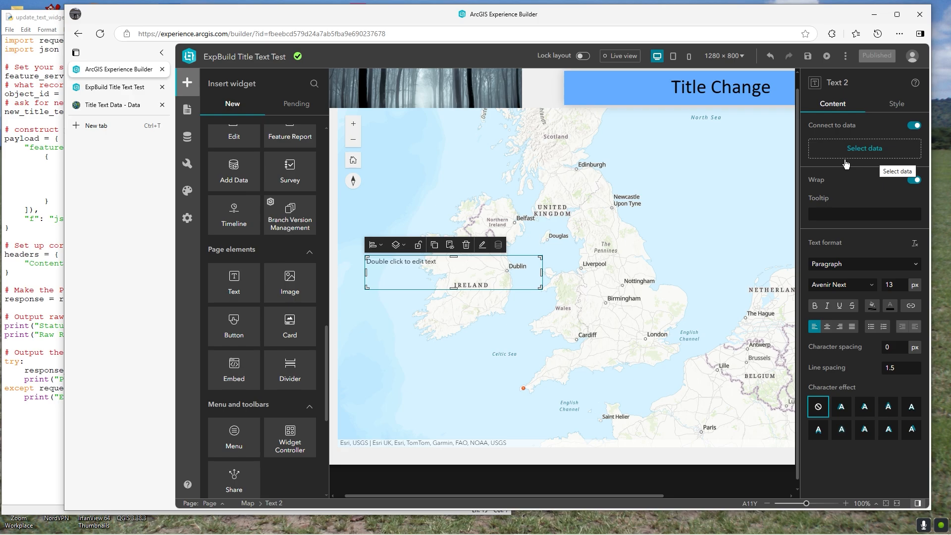
- Check the data sources and page outline, disable the new text widget's data connection and delete the widget
left_click(187, 146)
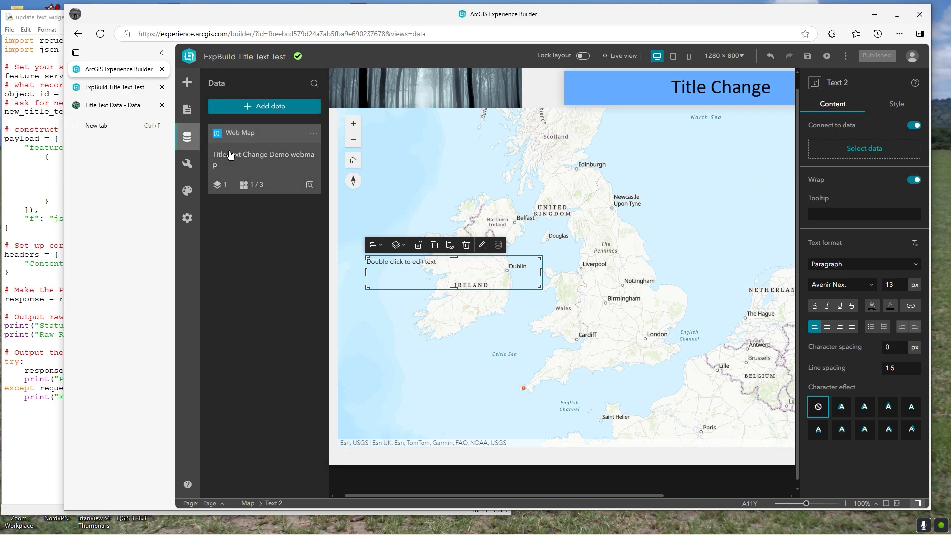
left_click(189, 110)
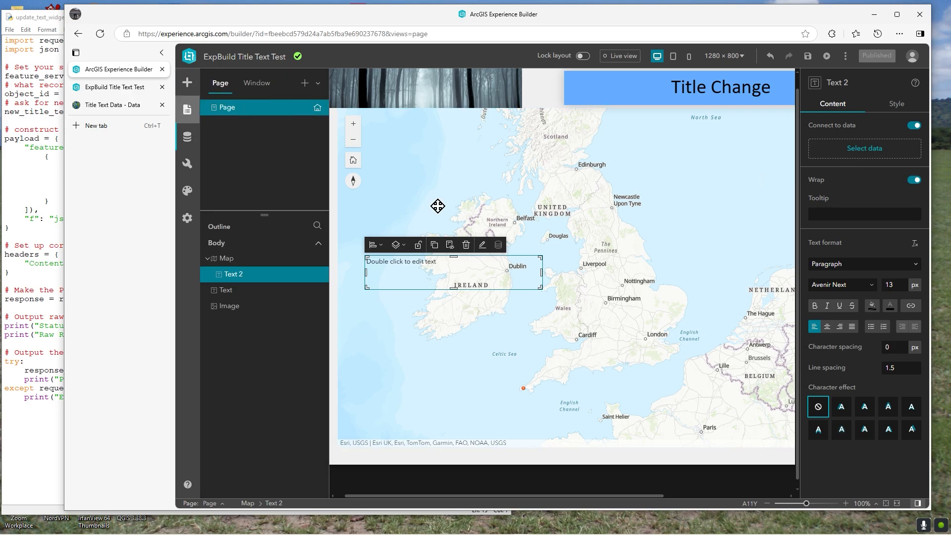
left_click(915, 126)
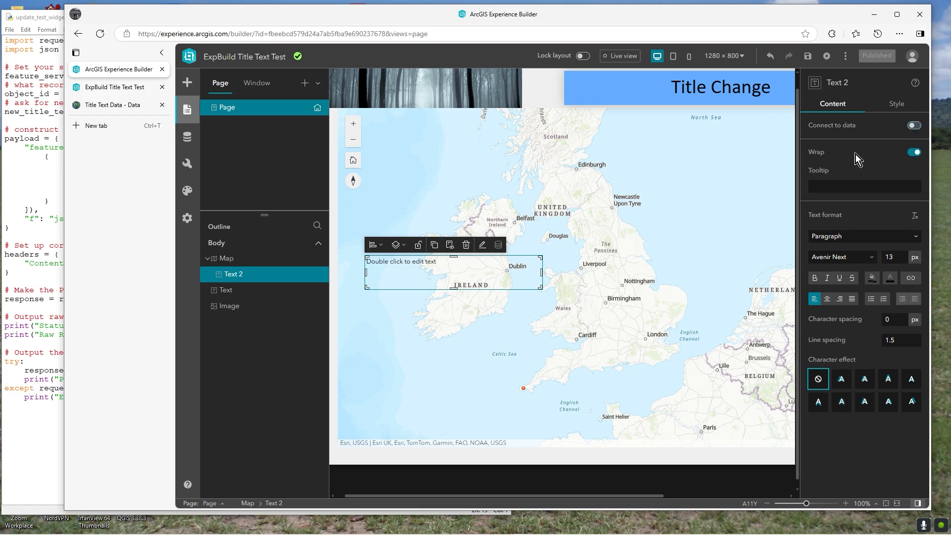
left_click(466, 244)
- Examine the dynamic content attributes available to the title text widget from Title Text Data
left_click(646, 89)
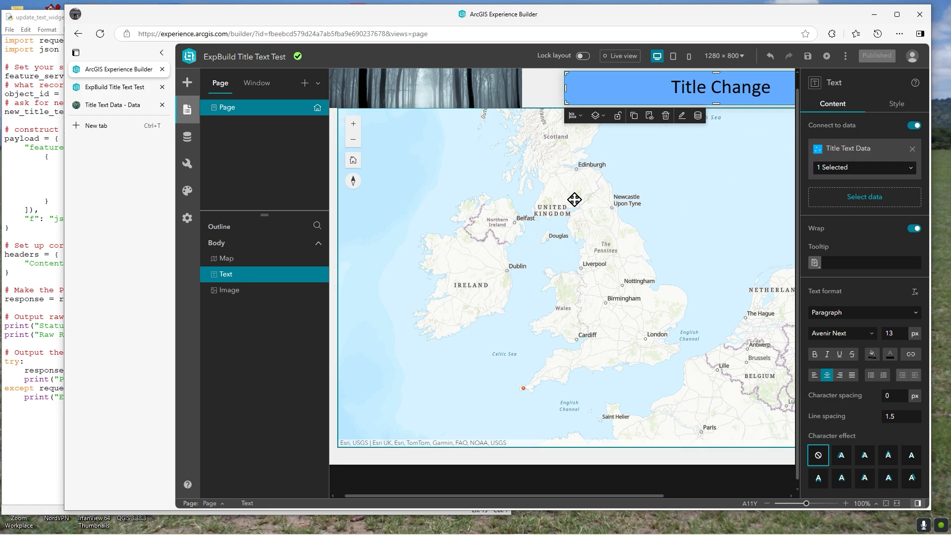
left_click(698, 117)
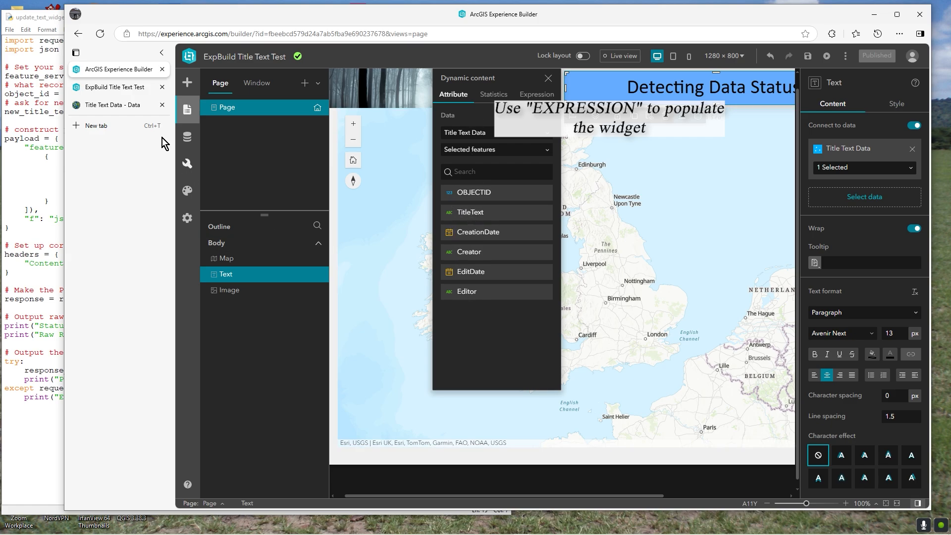
left_click(548, 79)
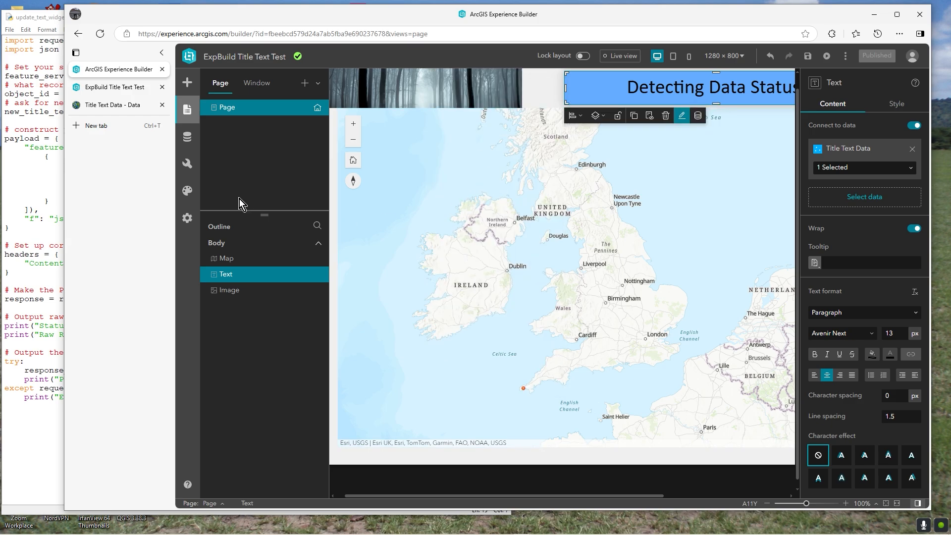
- Review the Title Text Data item's field list and its record table
left_click(115, 108)
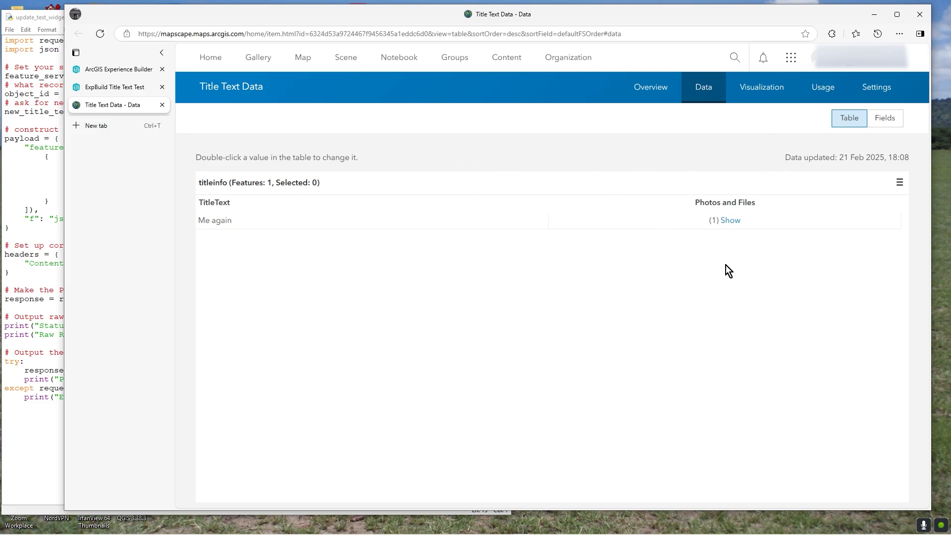
left_click(880, 122)
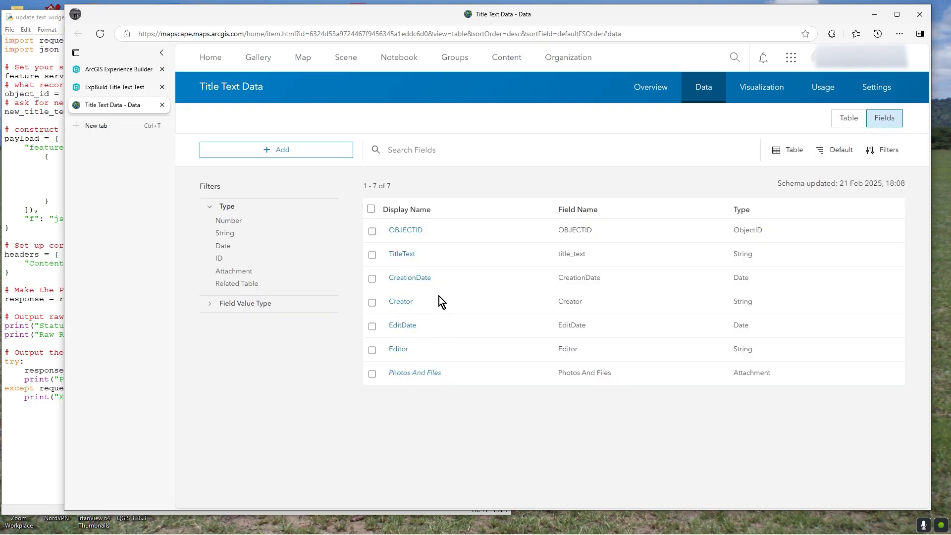
left_click(848, 119)
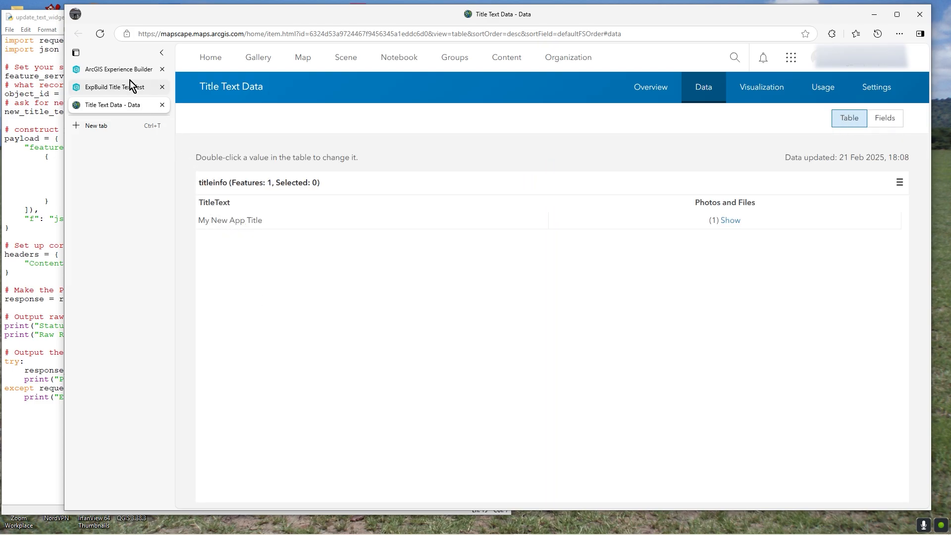
- Compare the published experience's title with the TitleText value in the Title Text Data table
left_click(118, 88)
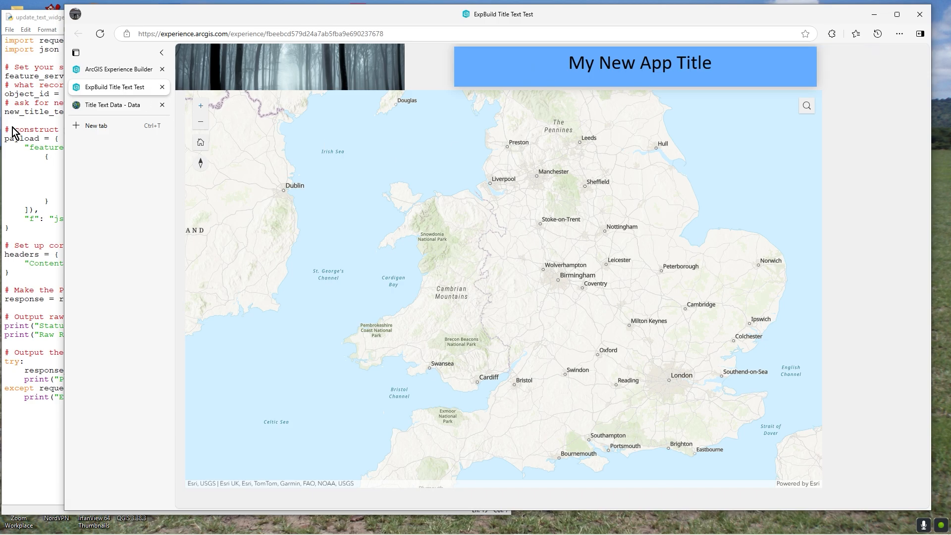
left_click(103, 109)
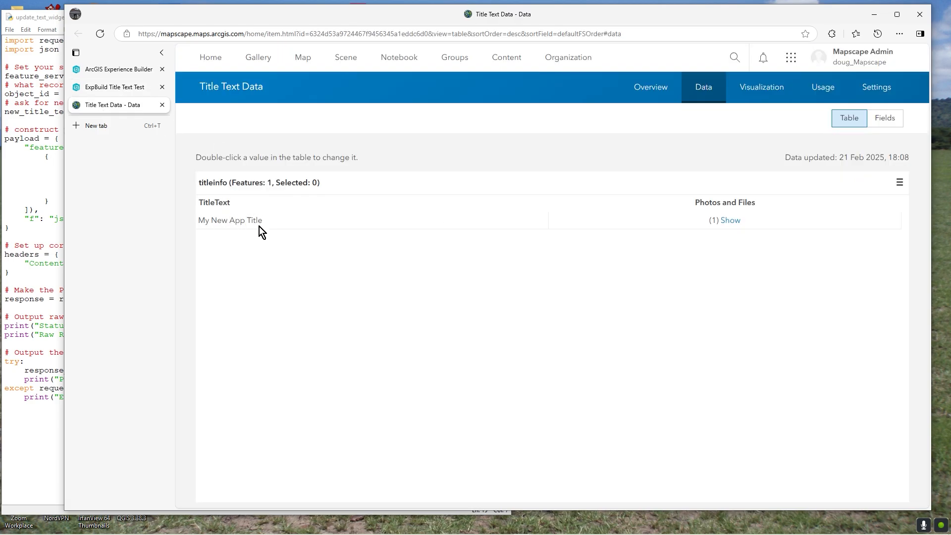
left_click(132, 94)
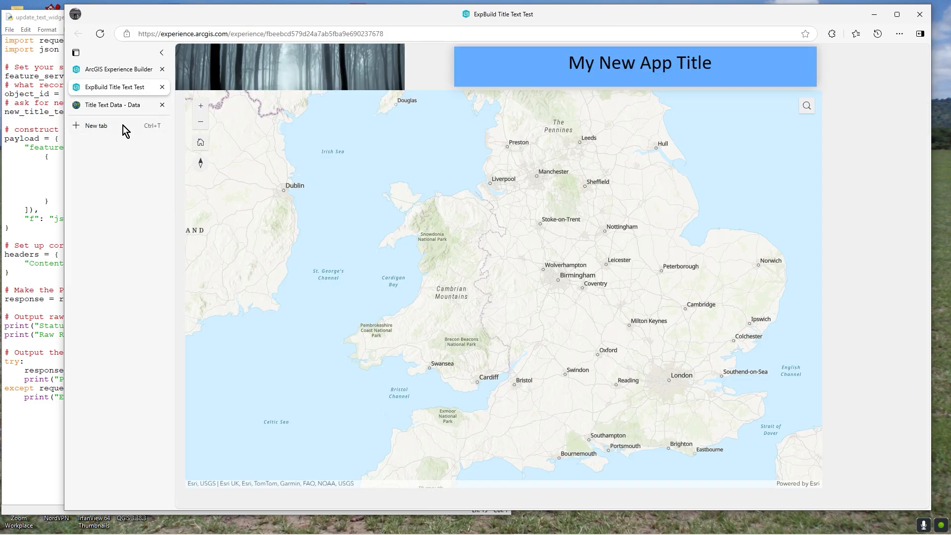
- Return to Experience Builder, examine the layers of the Title Text Change Demo webmap and leave the title widget's text editing
left_click(125, 71)
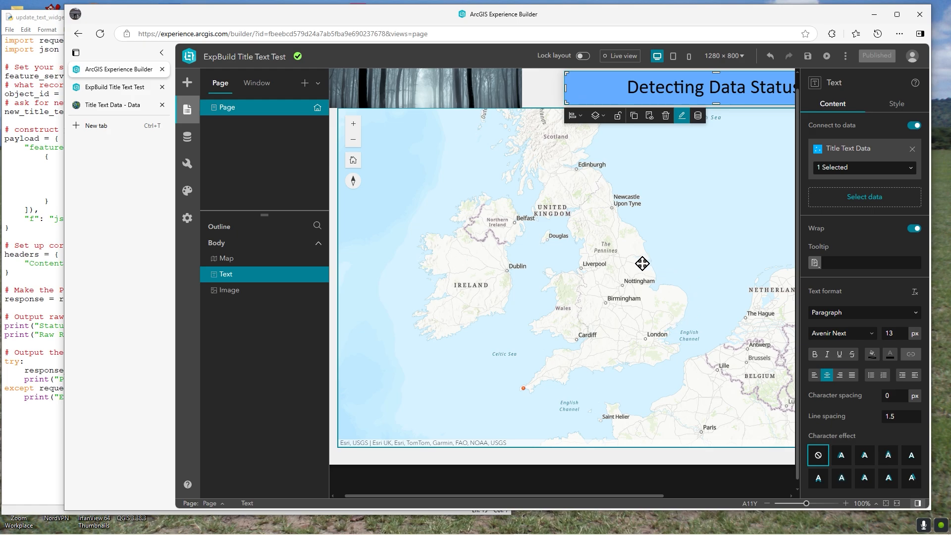
left_click(188, 136)
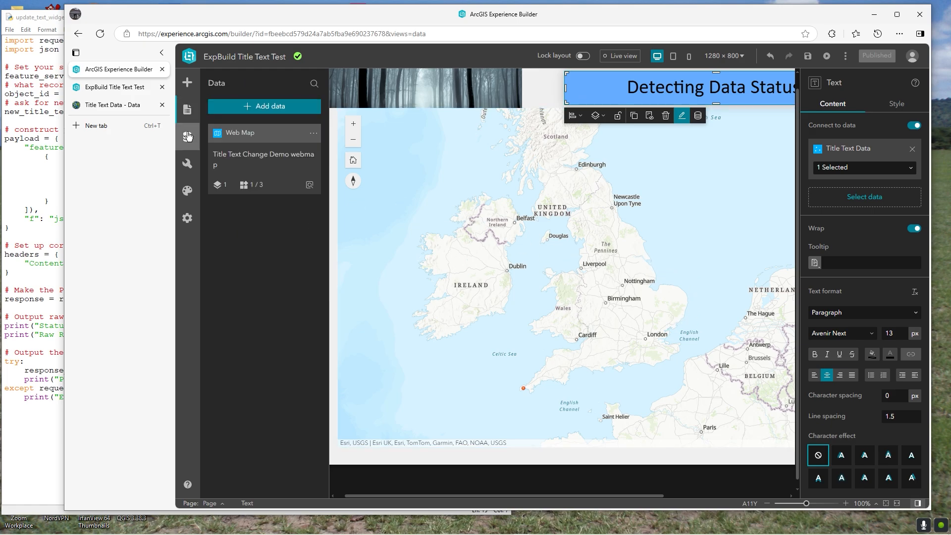
left_click(245, 164)
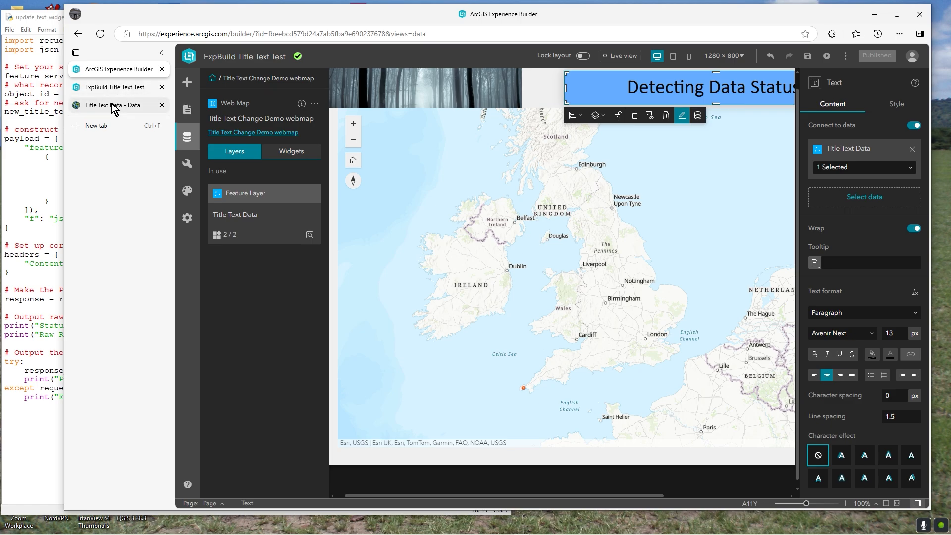
mouse_move(114, 108)
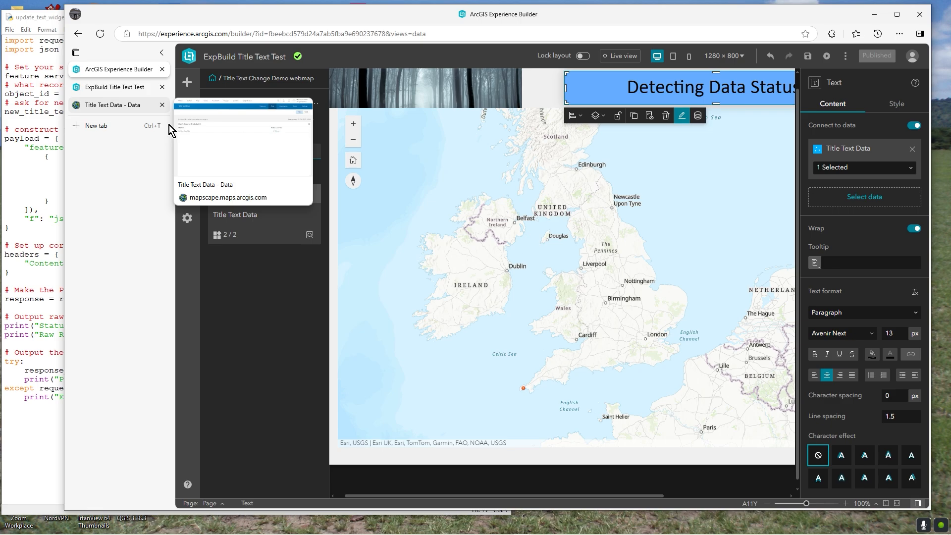
left_click(620, 91)
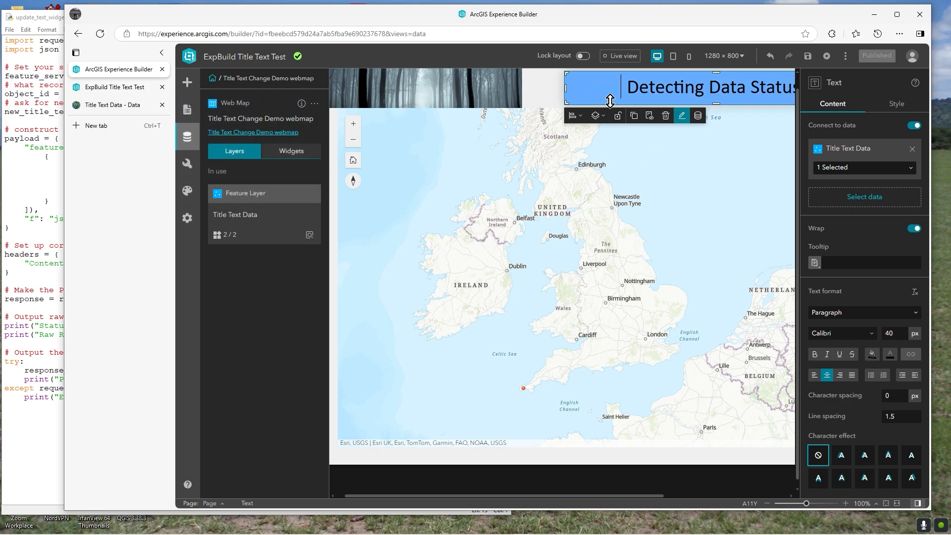
left_click(633, 171)
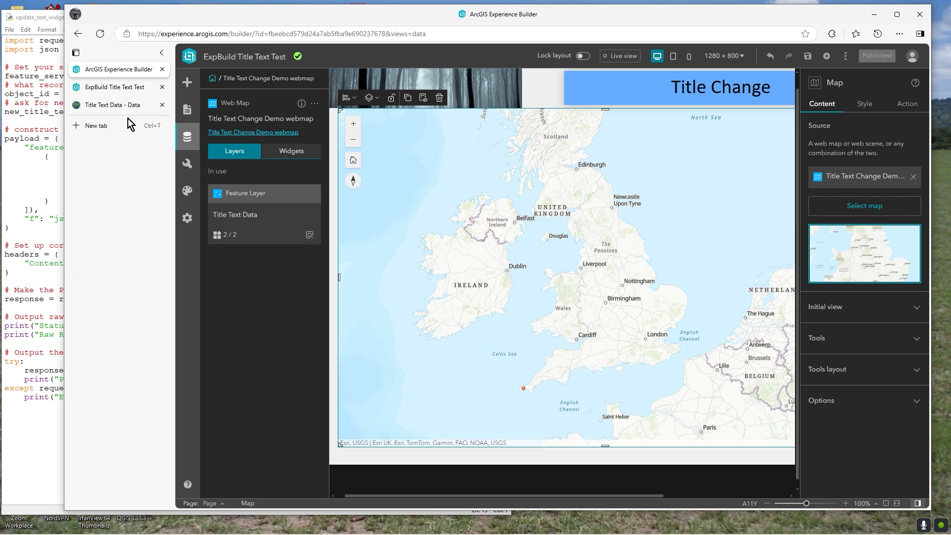
- Check the image widget's dynamic data source settings, then switch to the update_text_widget.py script in IDLE and widen its window
left_click(500, 97)
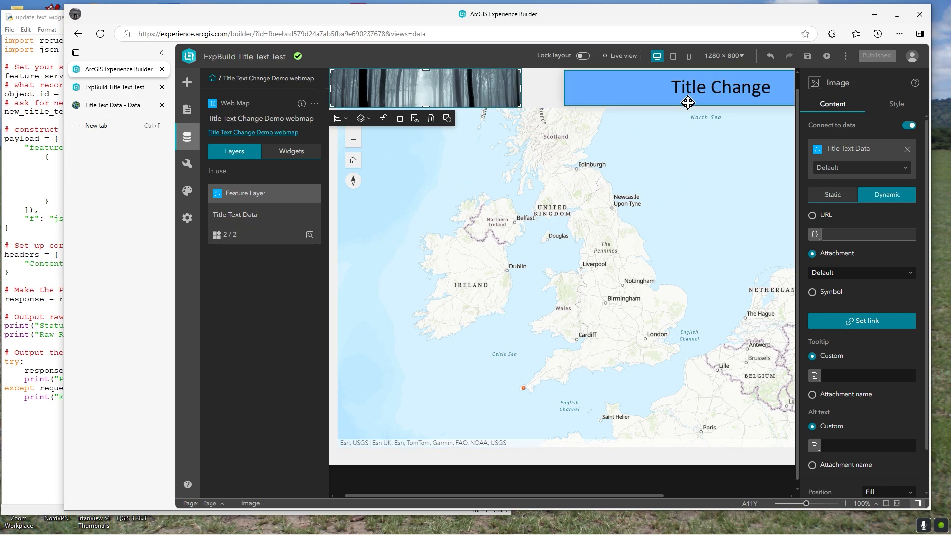
left_click(34, 245)
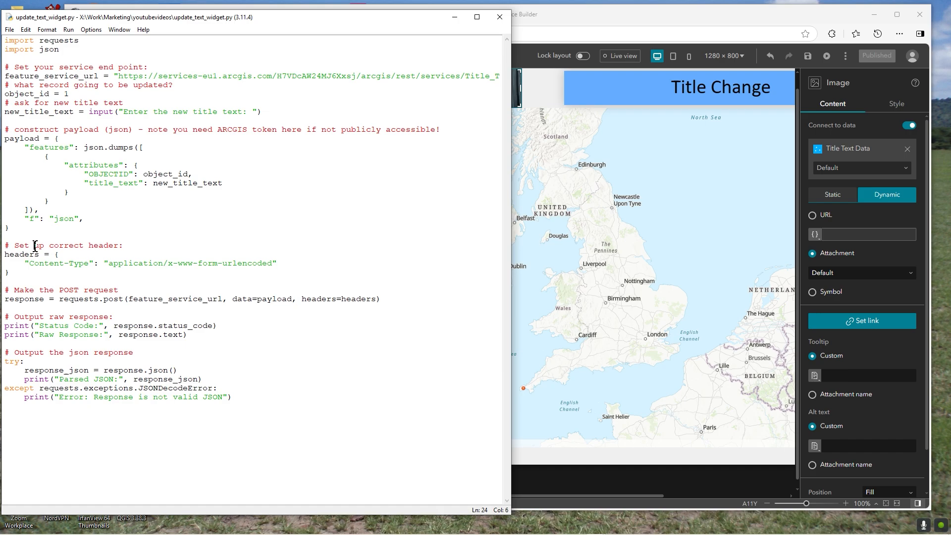
left_click_drag(281, 16, 299, 16)
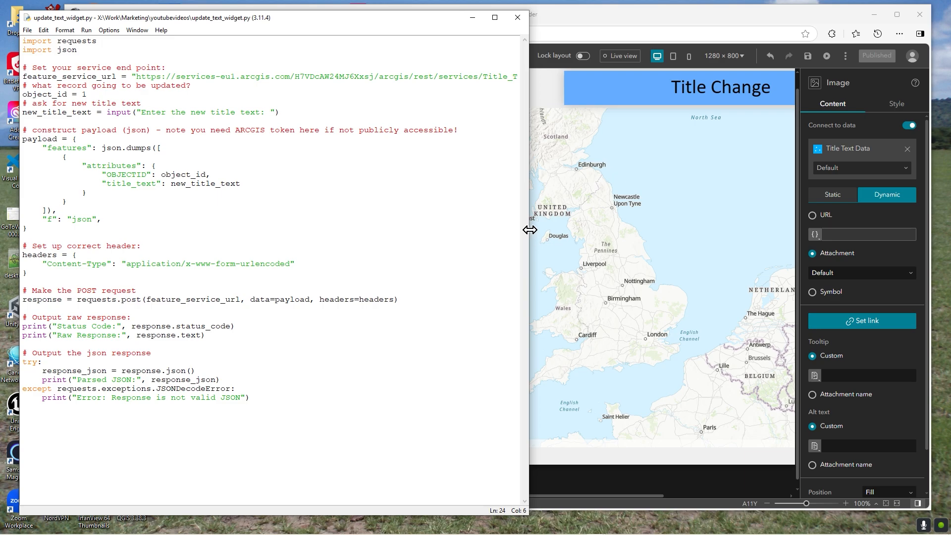
left_click_drag(529, 238, 663, 256)
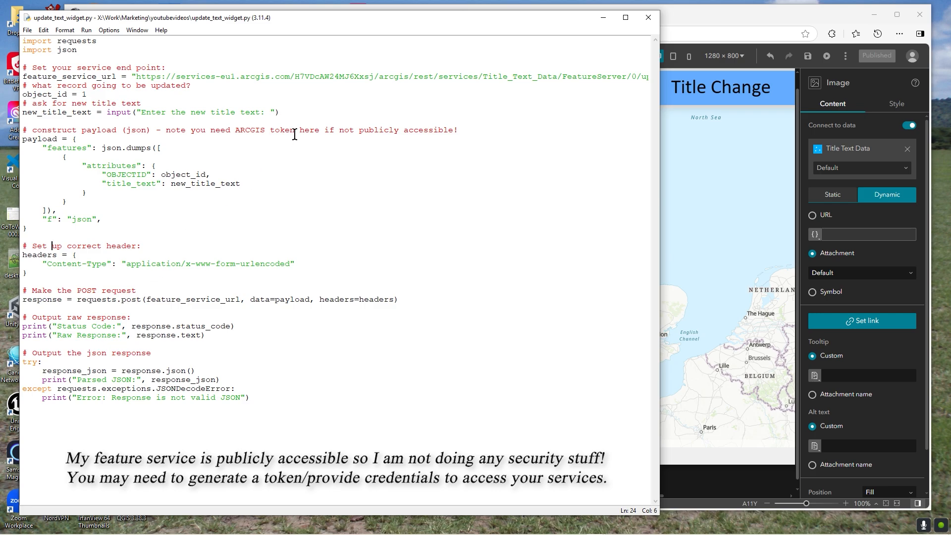
- Review the script's prompt for the new title text and the JSON payload definition, including its output format
left_click_drag(287, 112, 42, 112)
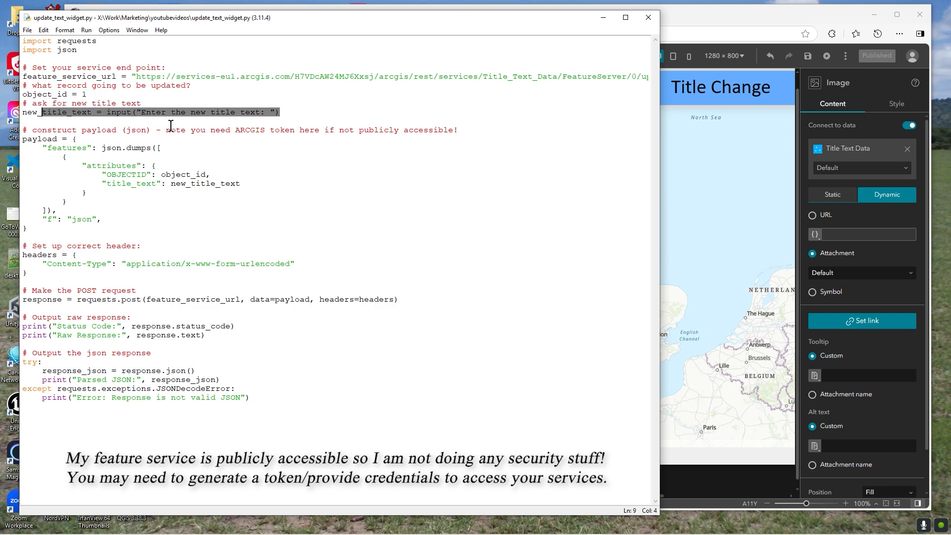
left_click(280, 114)
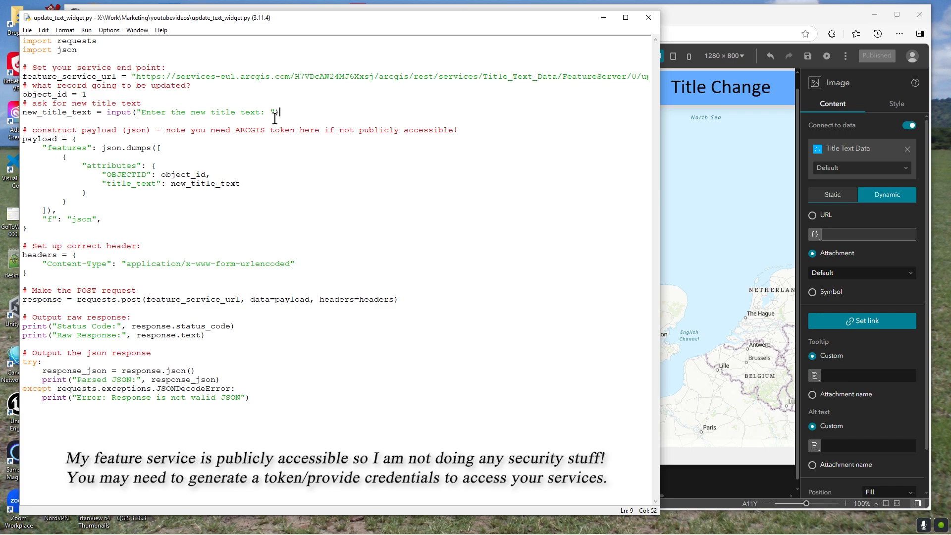
left_click_drag(69, 139, 153, 238)
left_click(200, 193)
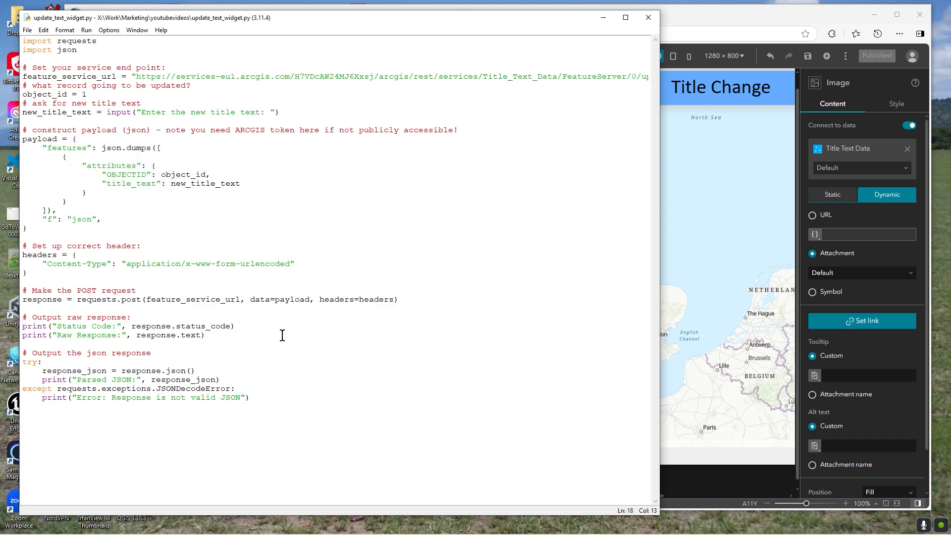
left_click_drag(92, 139, 179, 193)
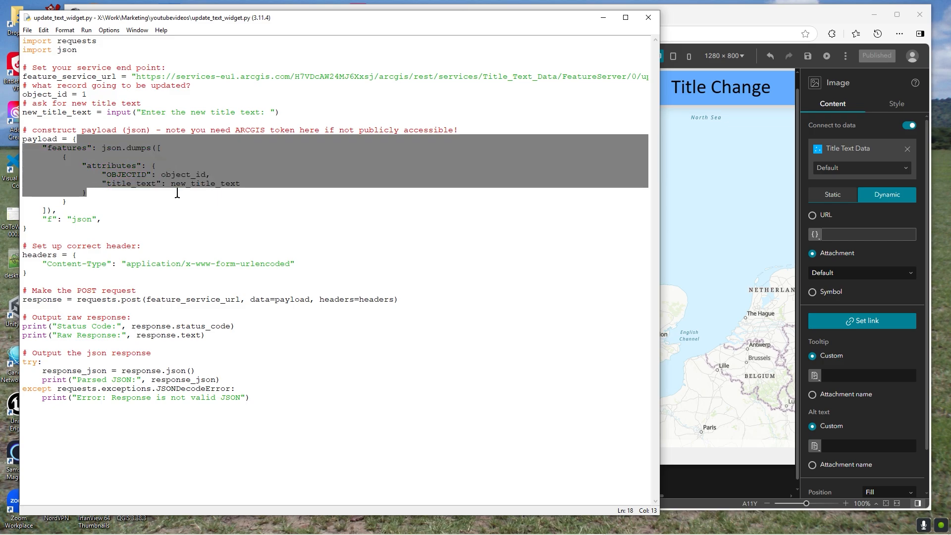
left_click(168, 203)
left_click_drag(129, 223, 42, 225)
left_click(109, 219)
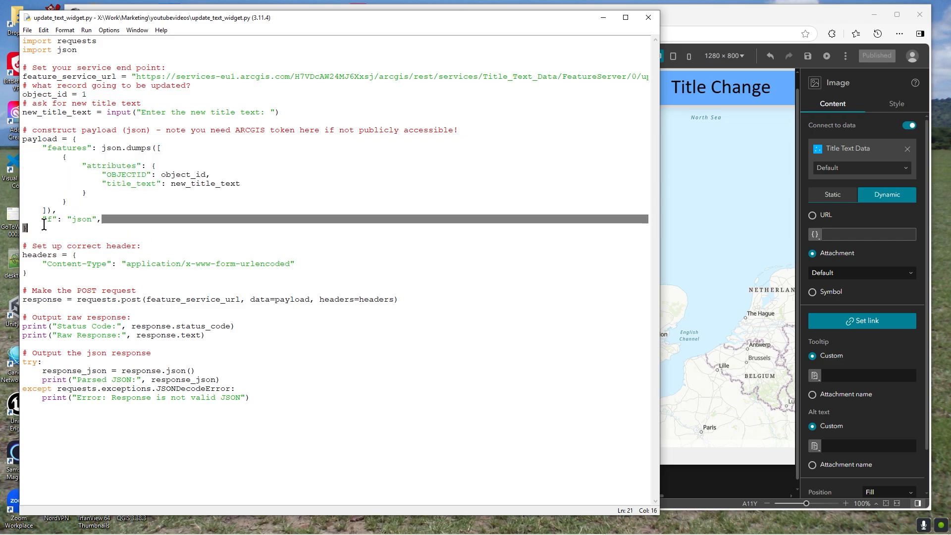
left_click(110, 219)
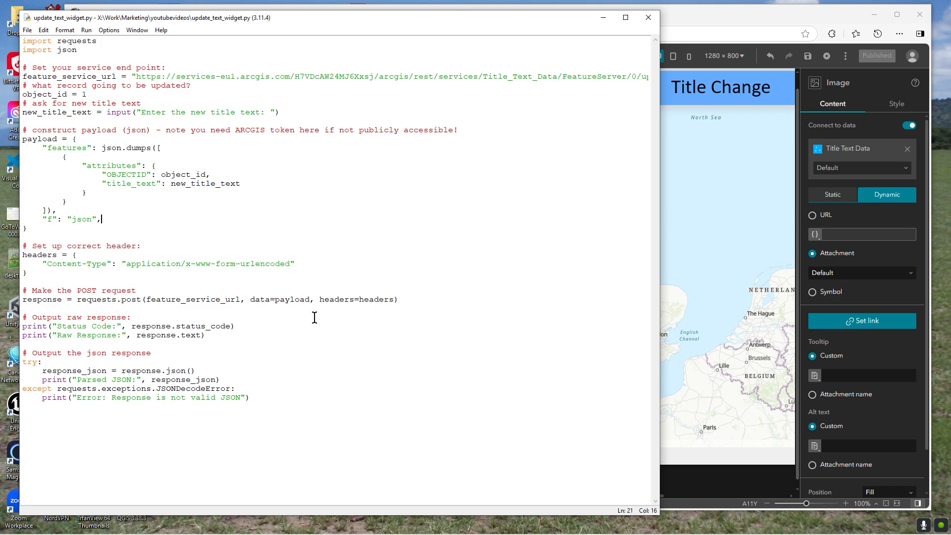
- Review the script's Content-Type header and the line that makes the POST request
left_click_drag(304, 263, 46, 267)
left_click(352, 257)
left_click_drag(410, 302, 21, 306)
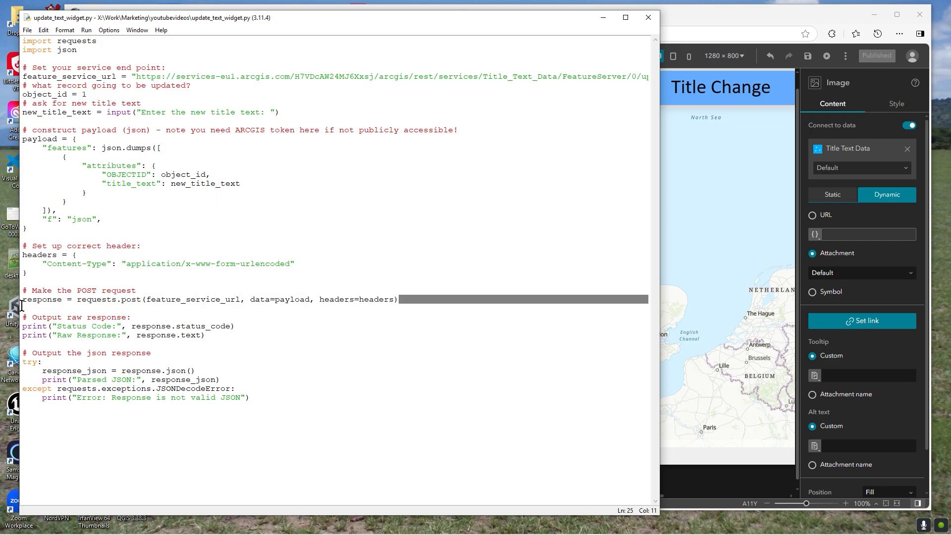
left_click(240, 342)
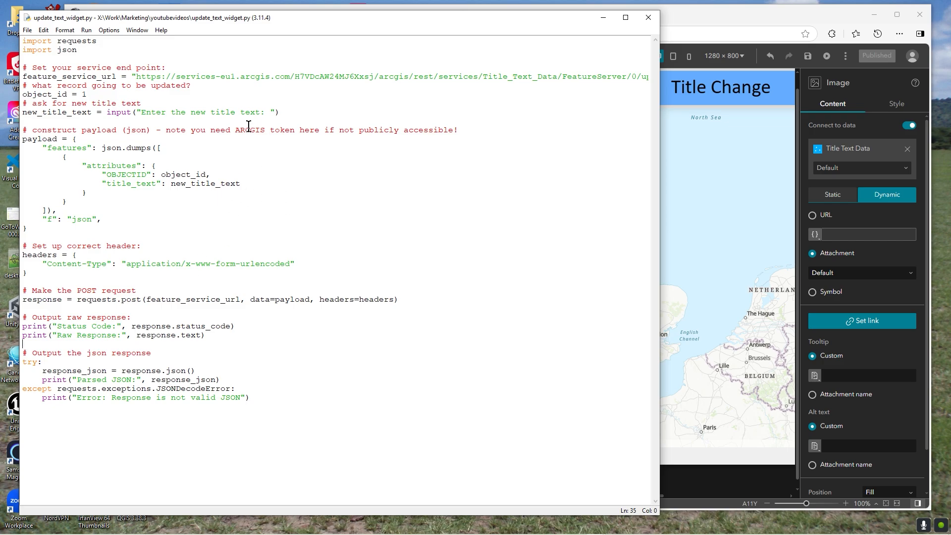
- Trace how the script's object_id and new title text feed the payload attributes and the POST request arguments
left_click_drag(89, 94, 9, 92)
left_click(100, 94)
left_click_drag(212, 174, 102, 175)
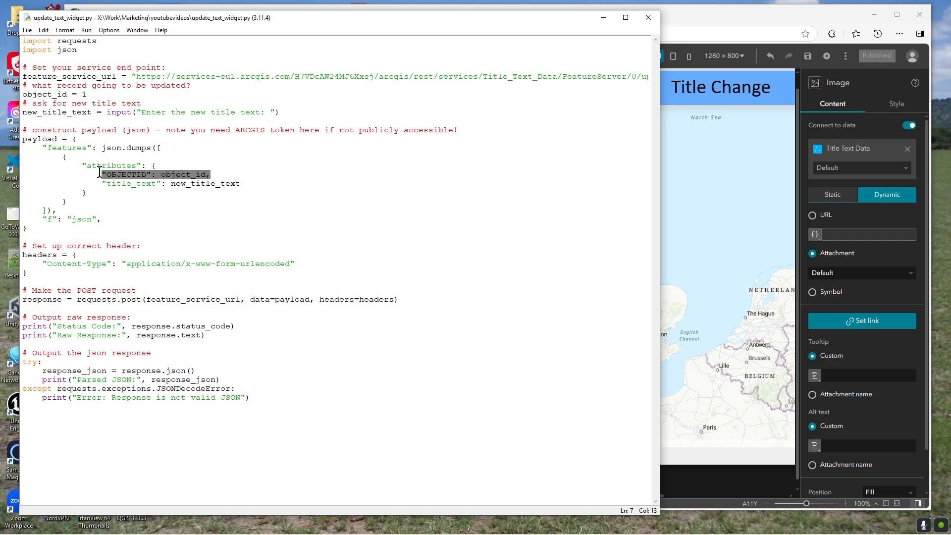
left_click(220, 184)
left_click(93, 94)
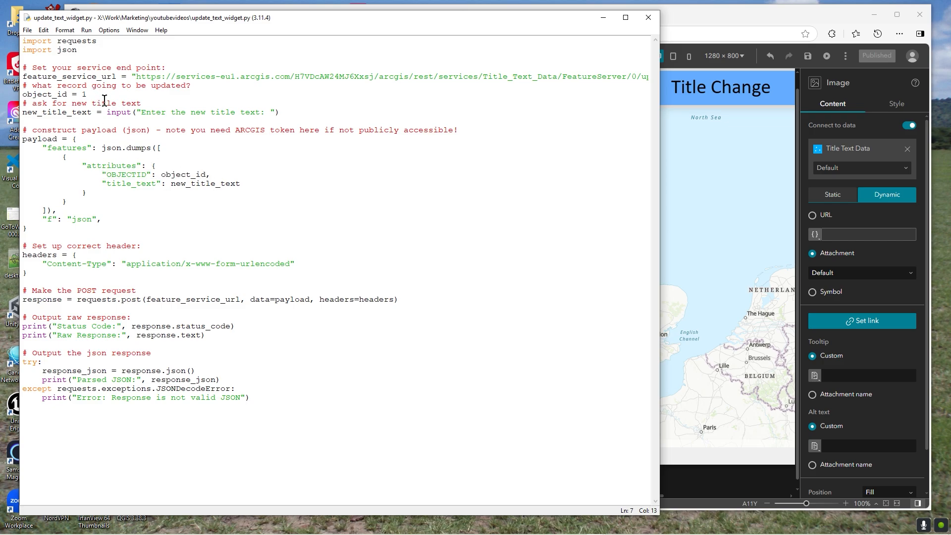
left_click_drag(241, 183, 103, 184)
left_click(237, 184)
left_click_drag(122, 299, 340, 297)
left_click(340, 298)
left_click(764, 19)
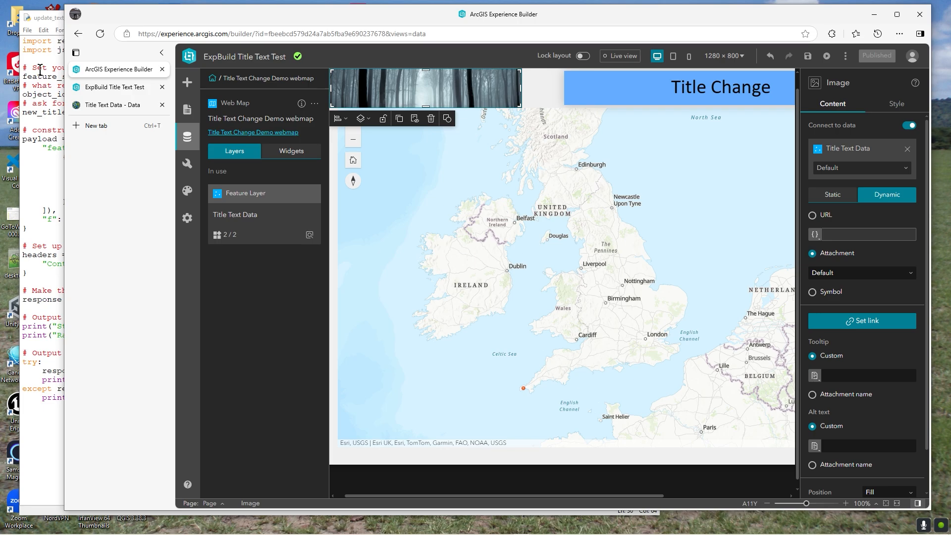
left_click(49, 22)
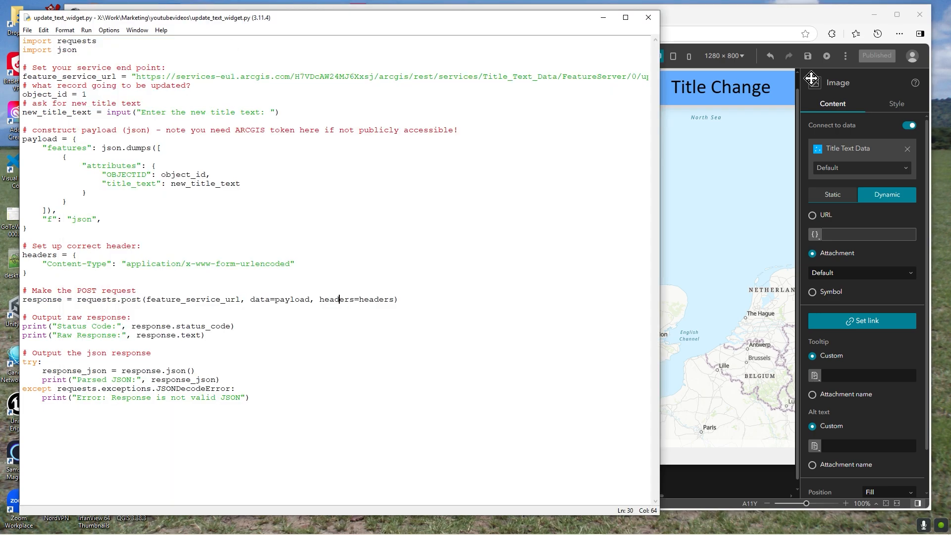
left_click(773, 14)
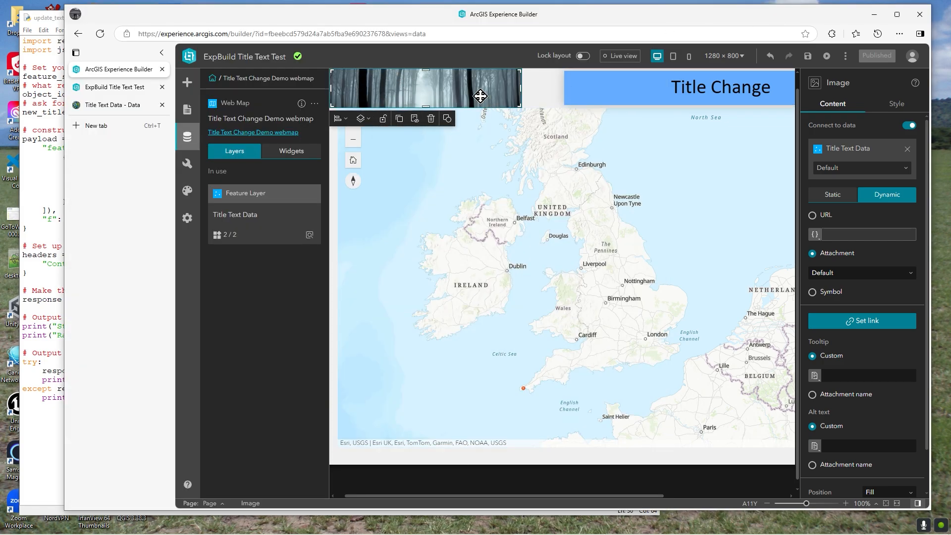
left_click(49, 22)
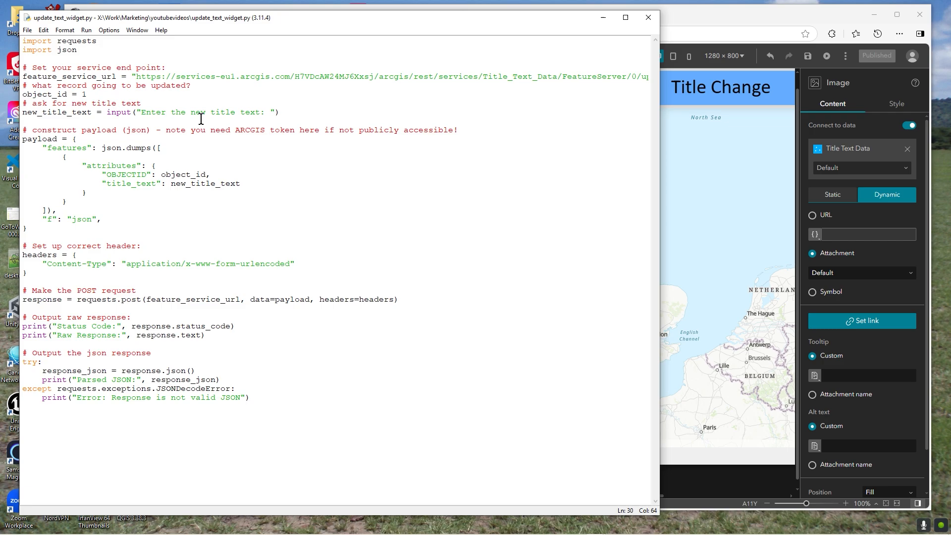
left_click(691, 22)
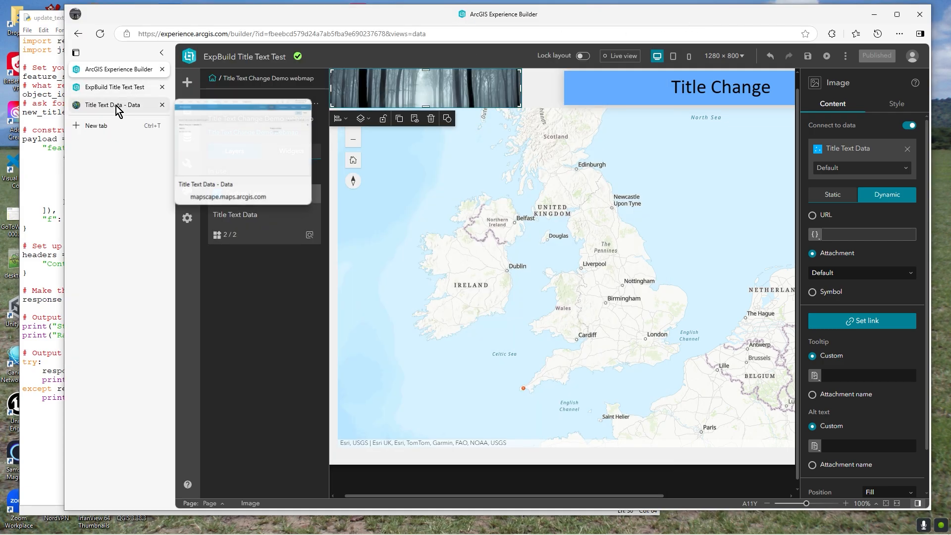
left_click(47, 129)
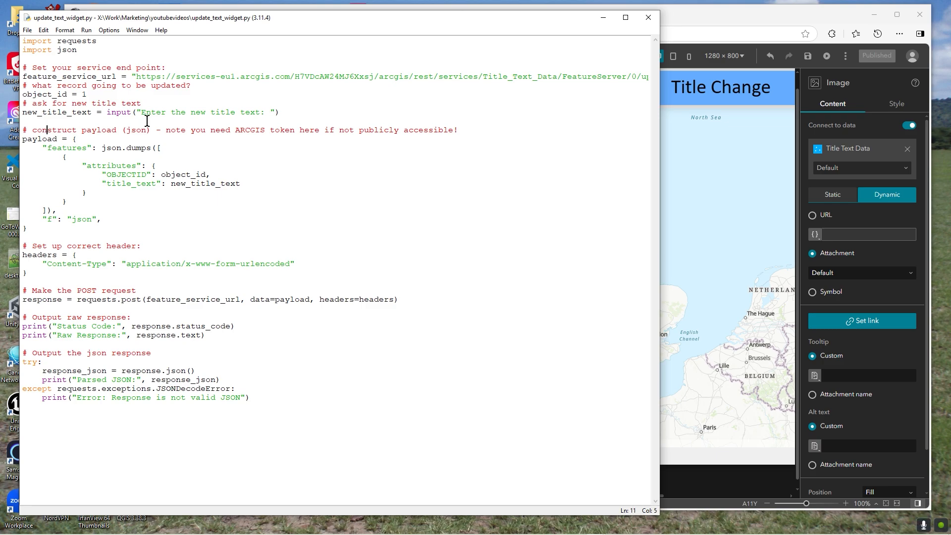
- Open the Title Text Data record table in the browser and show its OBJECTID column
left_click(729, 23)
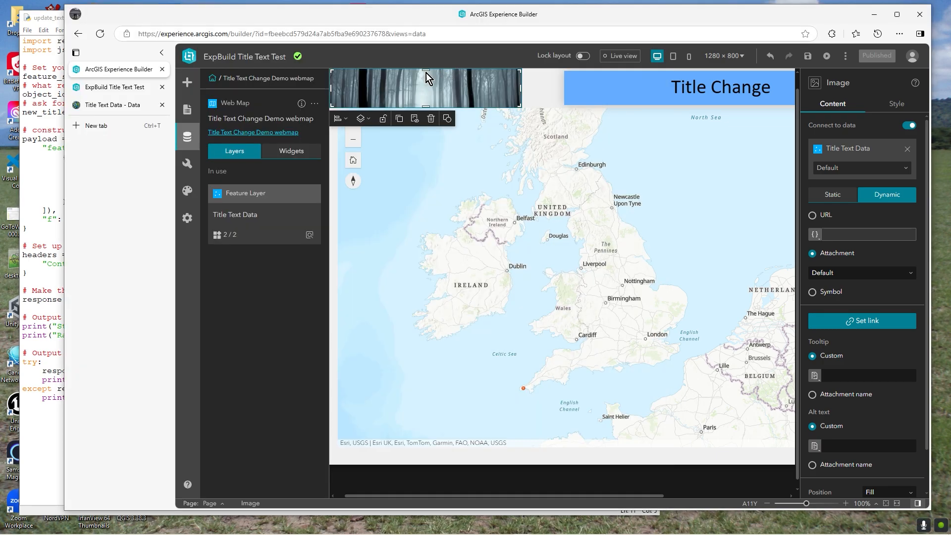
left_click(121, 103)
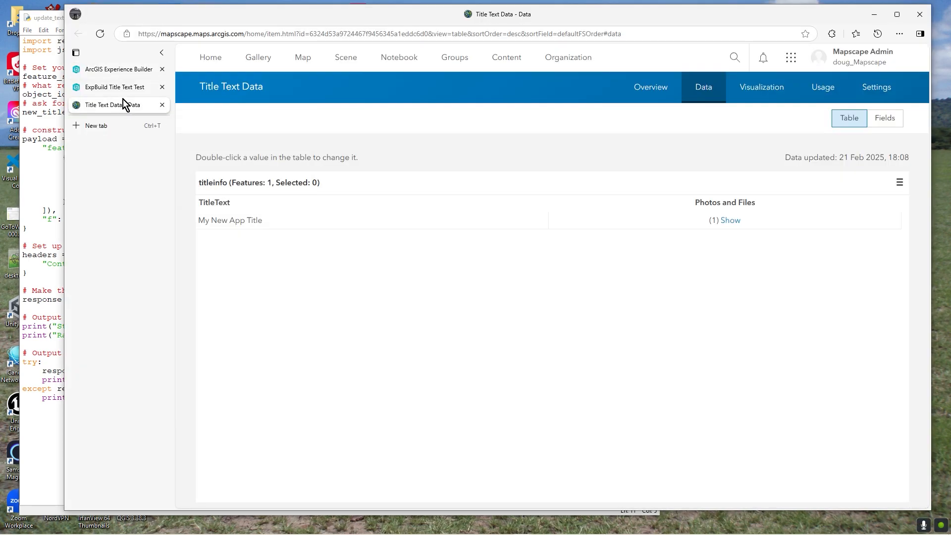
left_click(900, 185)
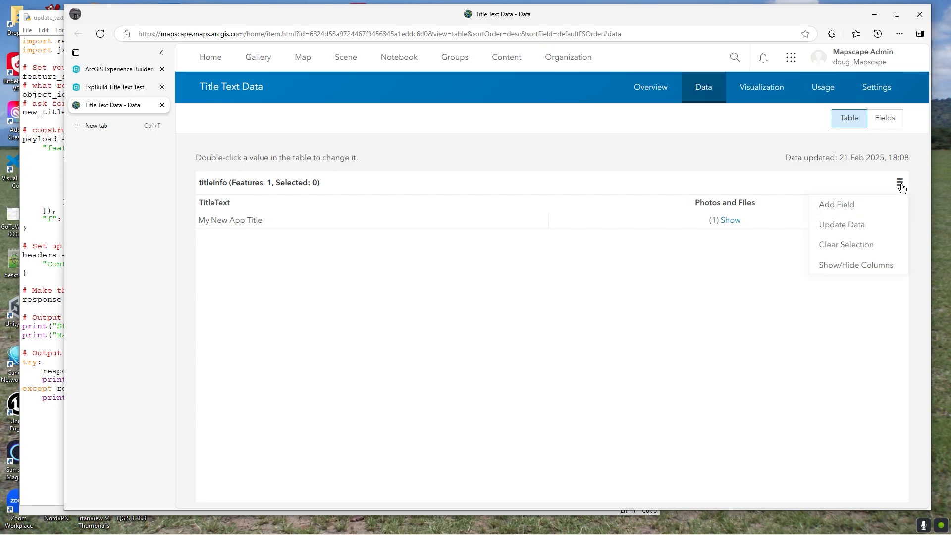
left_click(871, 263)
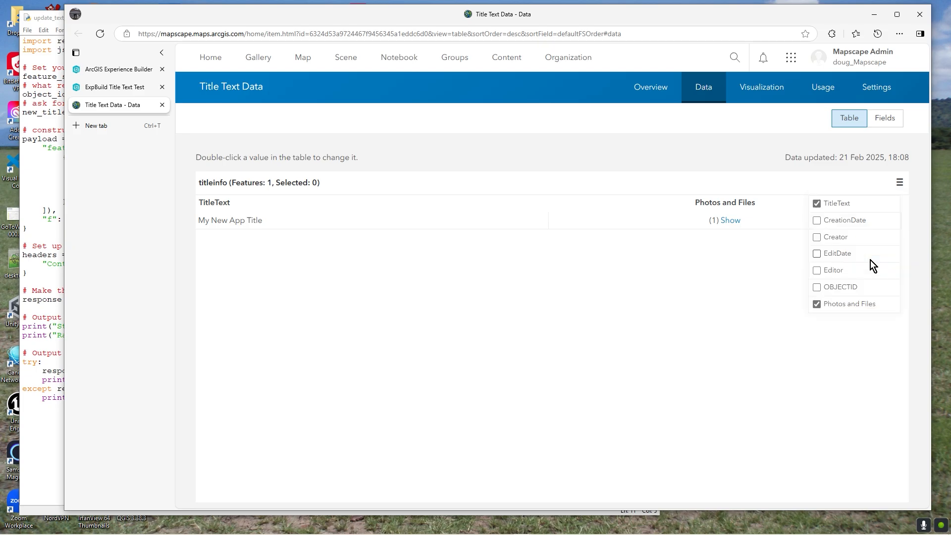
left_click(816, 288)
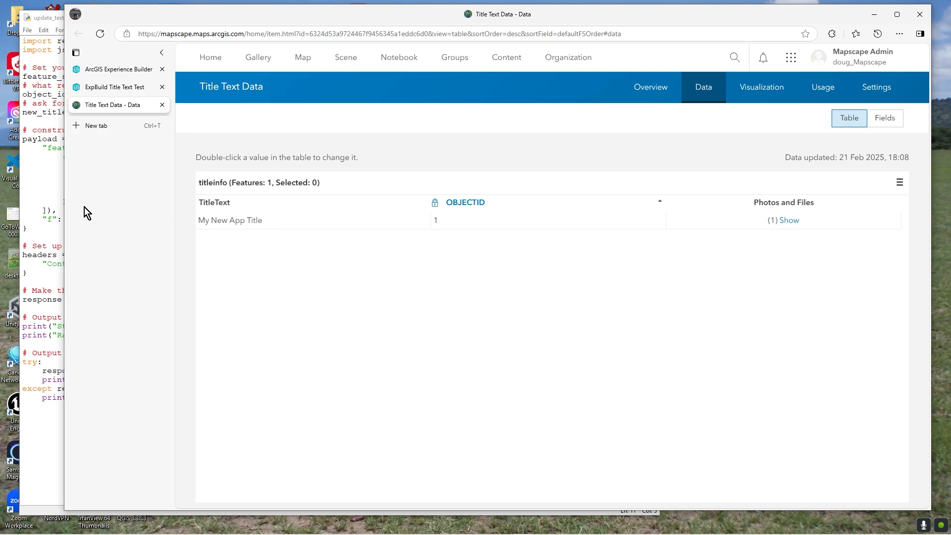
- Run the update_text_widget.py script and submit "Another Update" as the new title text
left_click(51, 198)
key("F5")
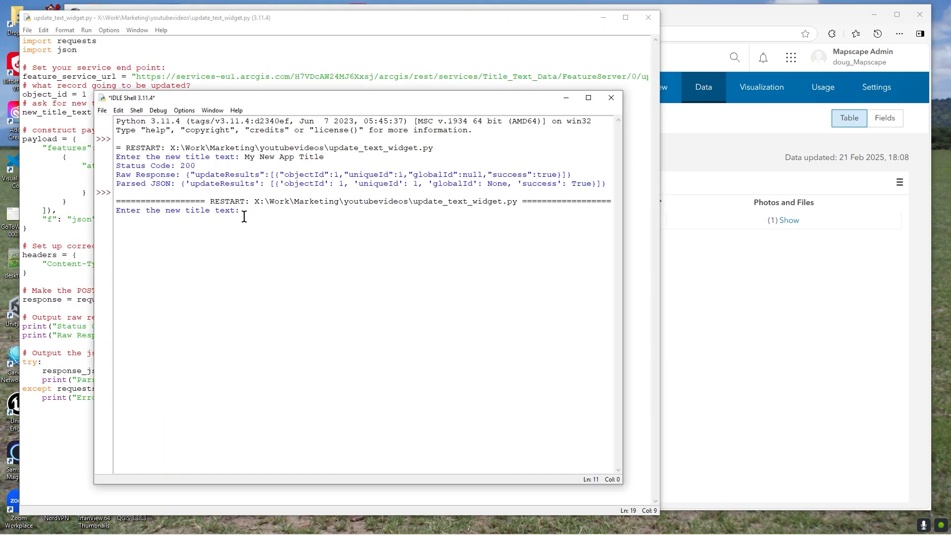
type("a")
key("BackSpace")
type("Another Update")
key("Return")
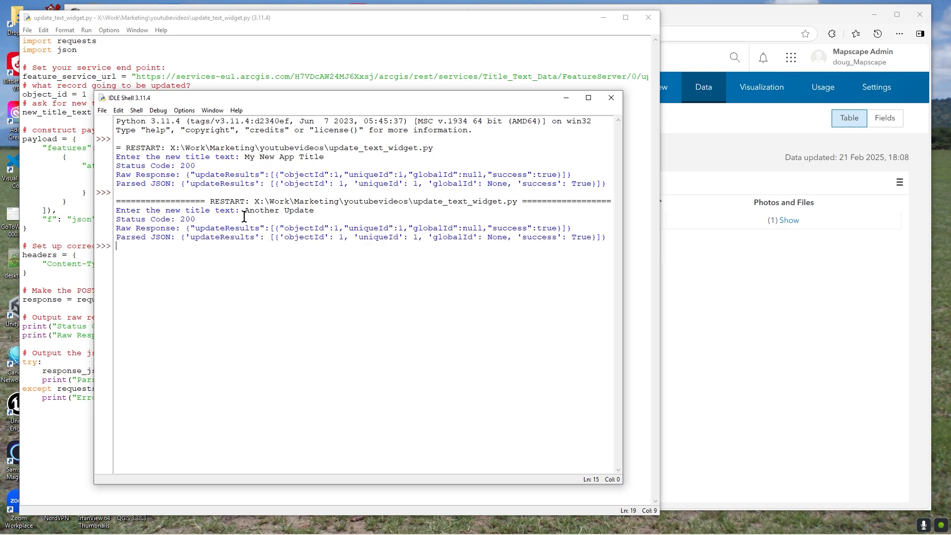
- Refresh the Title Text Data record table in the browser and compare its TitleText value with the published experience's title
left_click(692, 19)
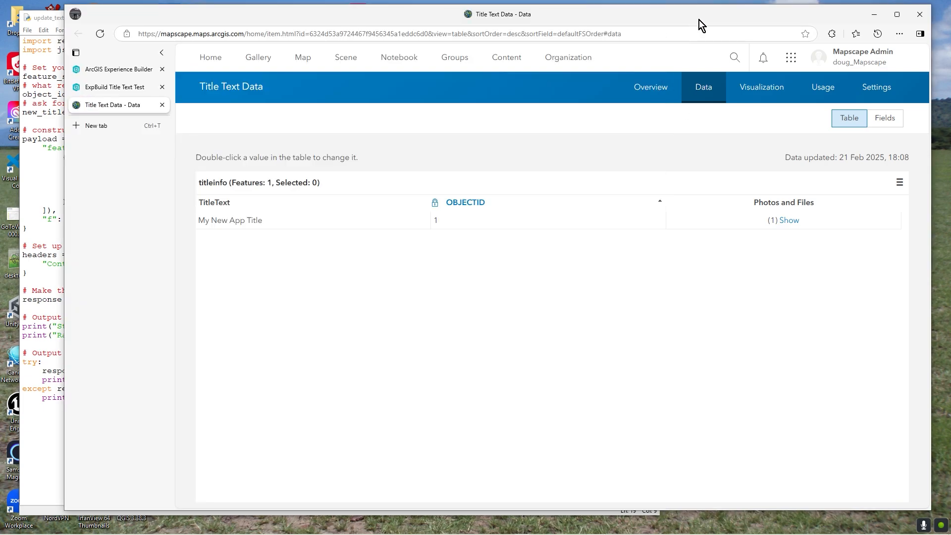
left_click(886, 127)
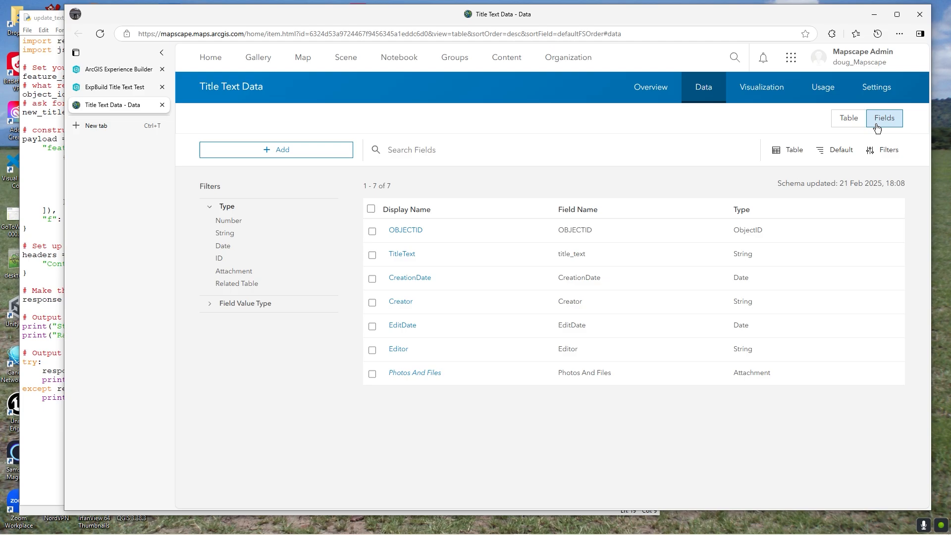
left_click(849, 122)
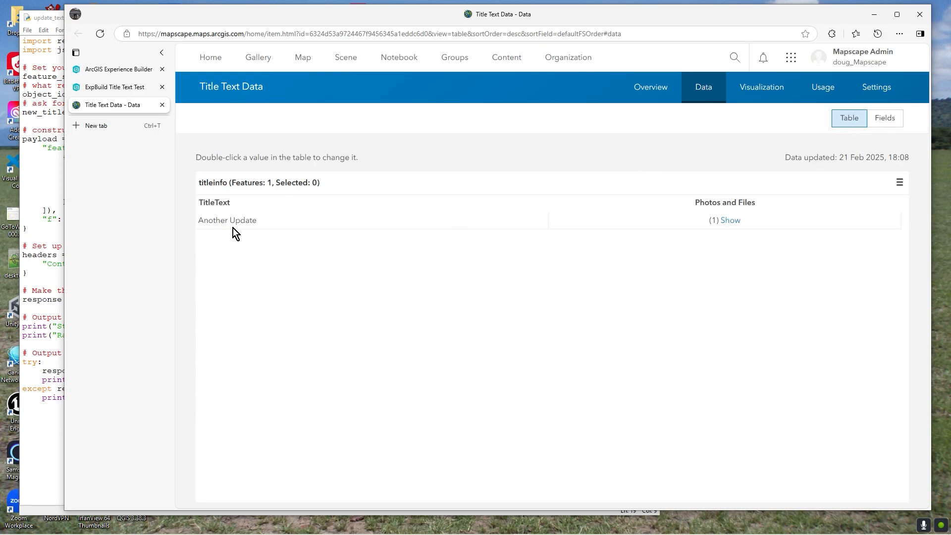
left_click(123, 92)
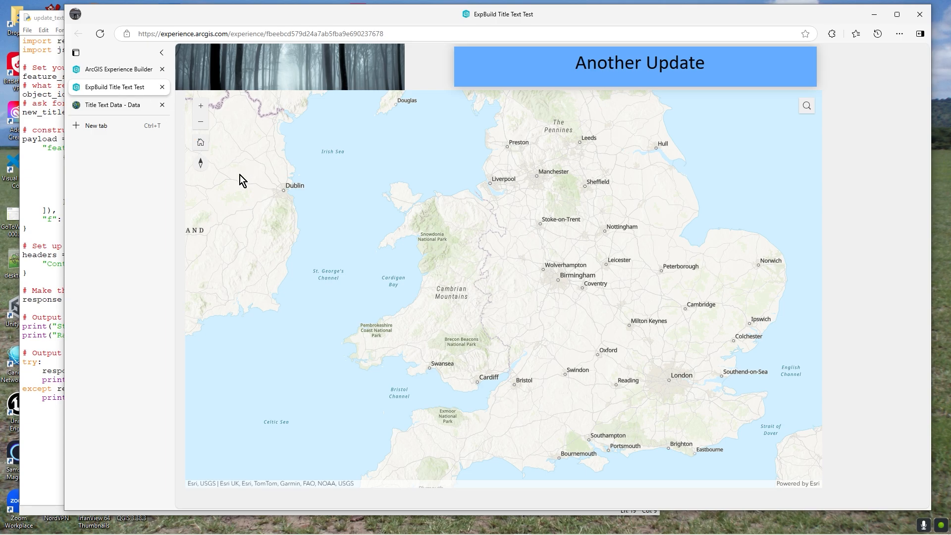
- Return to Experience Builder, inspect the title text widget's dynamic content attributes and text format settings, and leave the widget
left_click(123, 72)
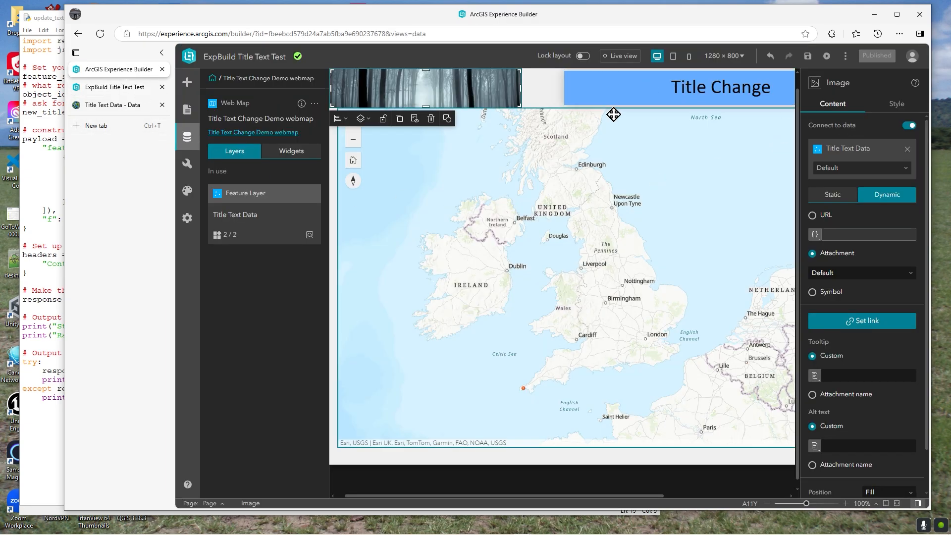
left_click(697, 92)
left_click(697, 117)
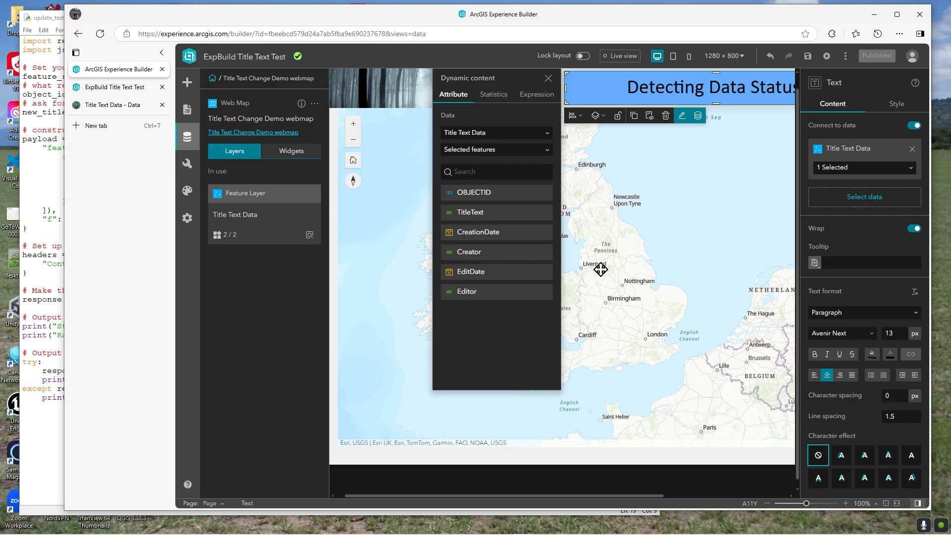
left_click(677, 166)
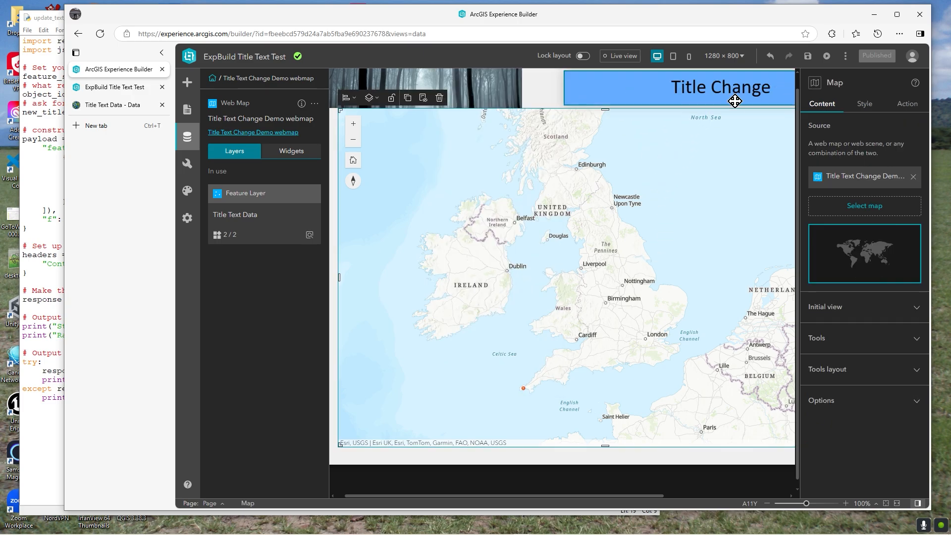
left_click(599, 100)
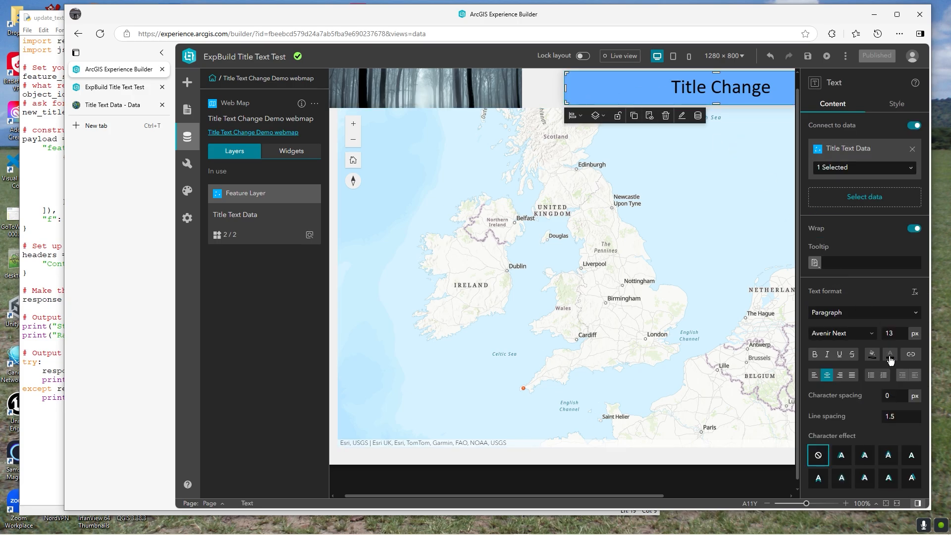
left_click(576, 236)
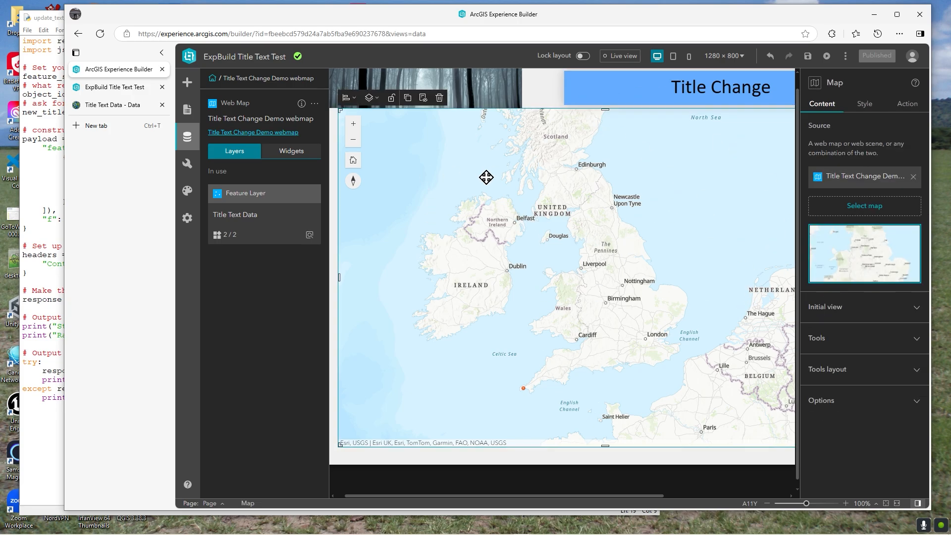